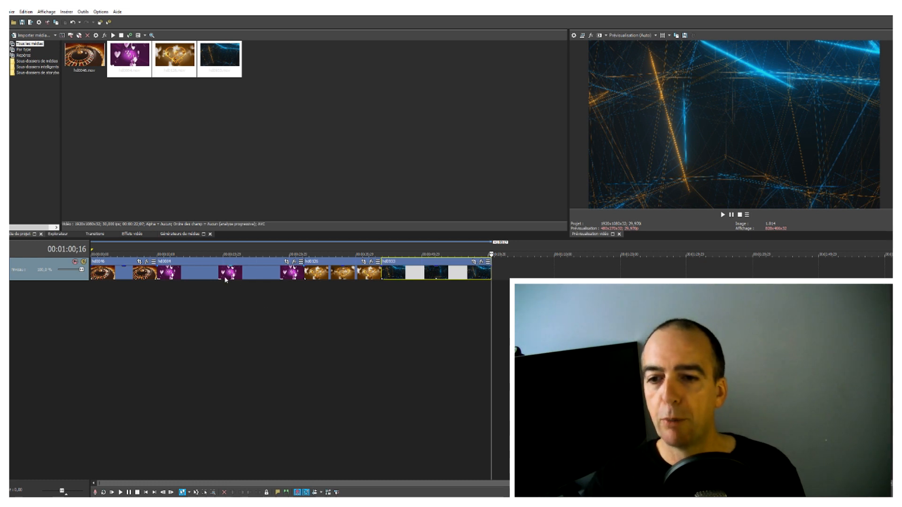
Place each of the four clips on its own video track and shift them so they overlap in time.
left_click_drag(447, 280, 443, 300)
left_click_drag(328, 272, 405, 272)
left_click_drag(279, 277, 348, 354)
left_click(139, 277)
left_click_drag(139, 277, 297, 388)
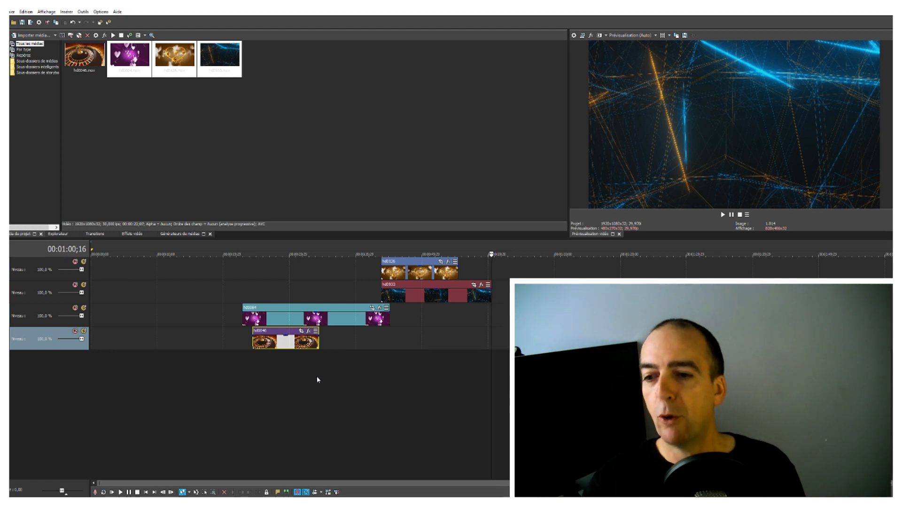
left_click_drag(404, 295, 289, 296)
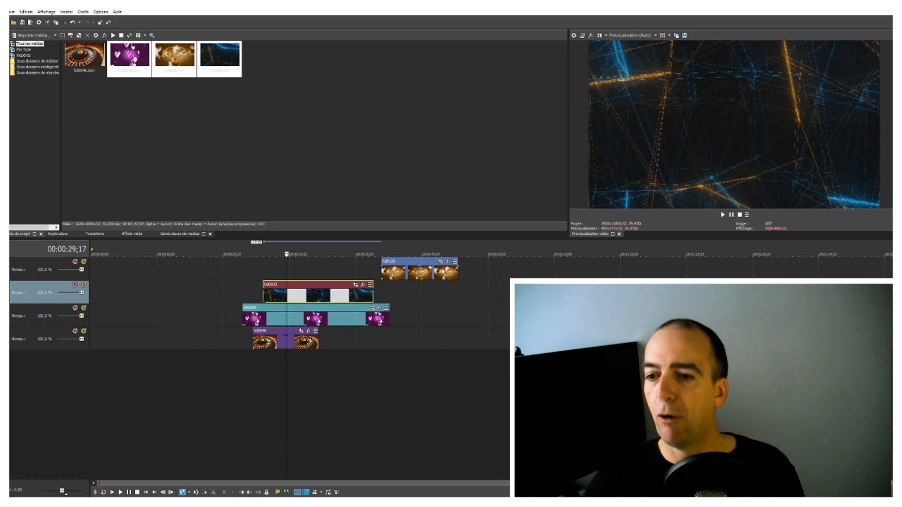
left_click_drag(415, 275, 306, 277)
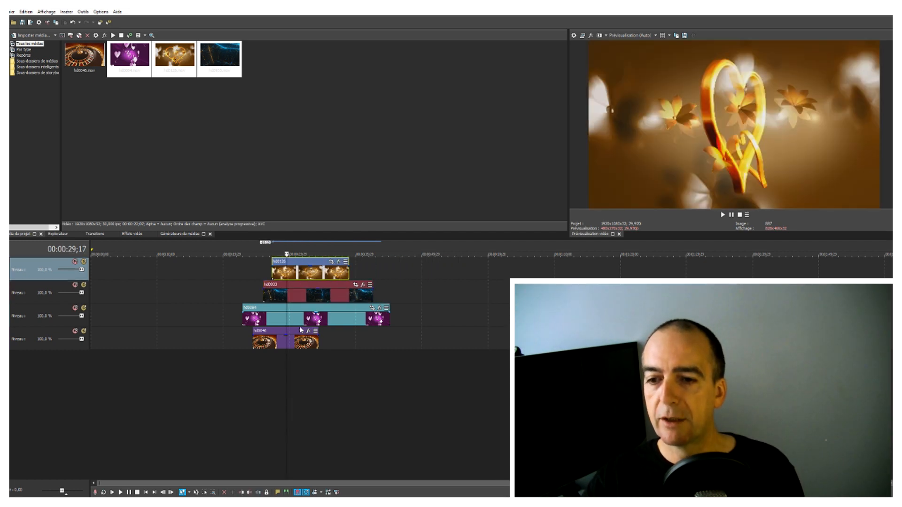
Disable resampling in the event properties of the golden heart clip and the blue light-lines clip.
right_click(292, 272)
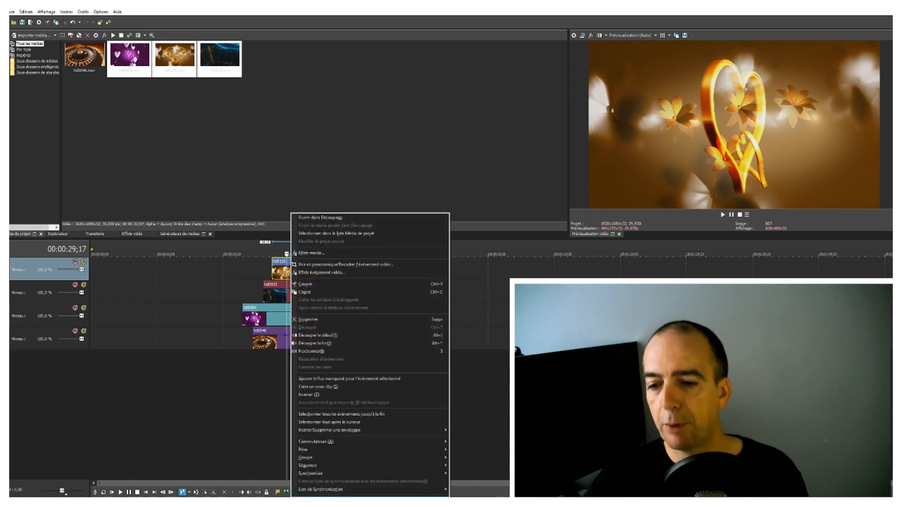
left_click(315, 490)
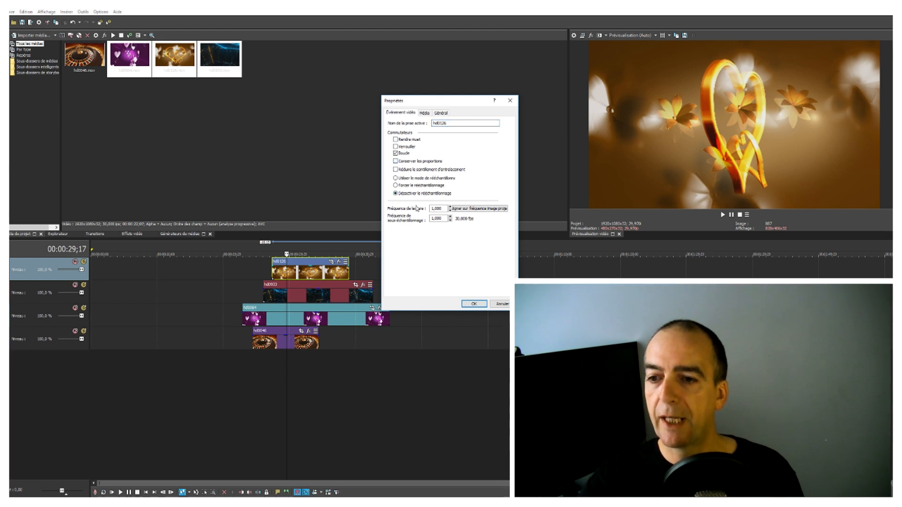
left_click(474, 304)
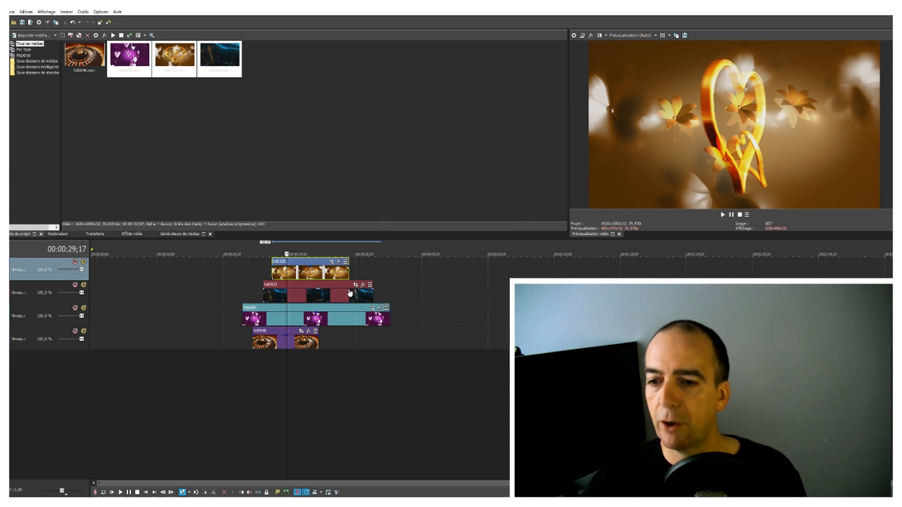
left_click(352, 293)
right_click(352, 292)
left_click(351, 289)
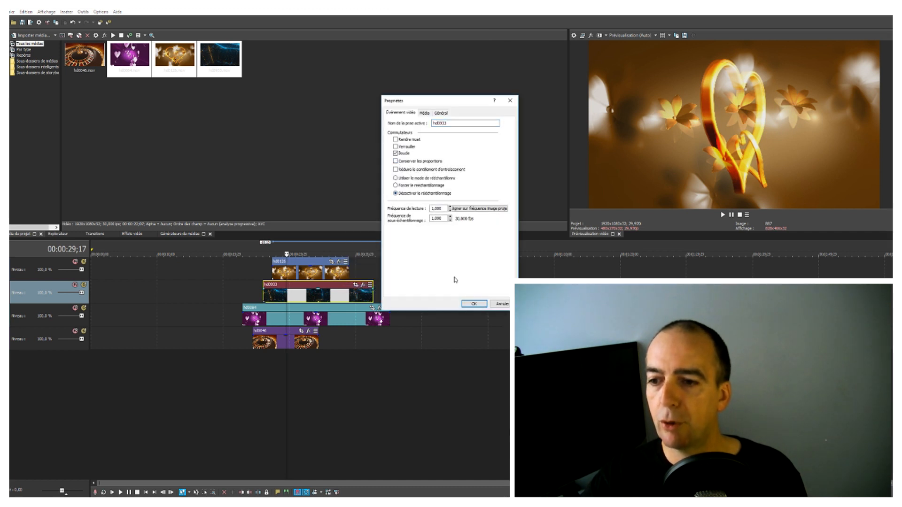
left_click(473, 304)
Disable resampling in the event properties of the pink heart-balloon clip and the roulette clip.
right_click(347, 332)
left_click(352, 313)
right_click(351, 313)
left_click(366, 311)
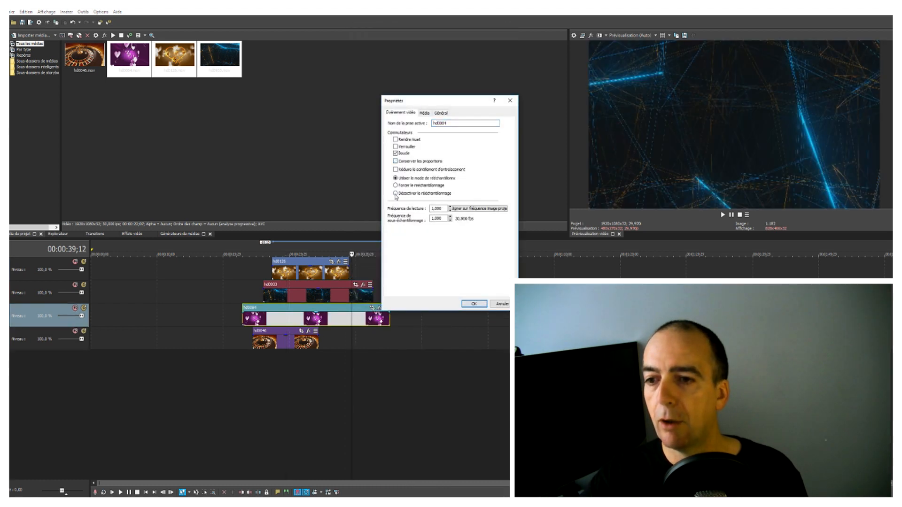
left_click(468, 306)
right_click(306, 345)
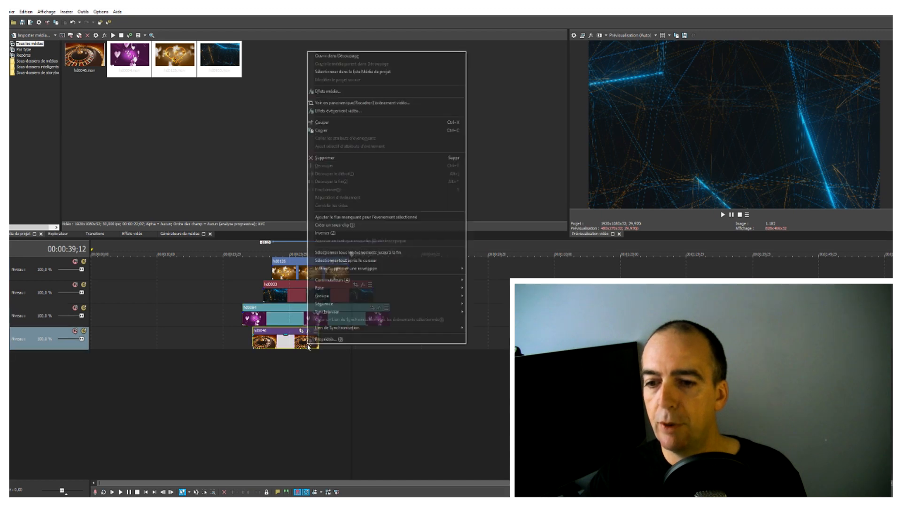
left_click(341, 339)
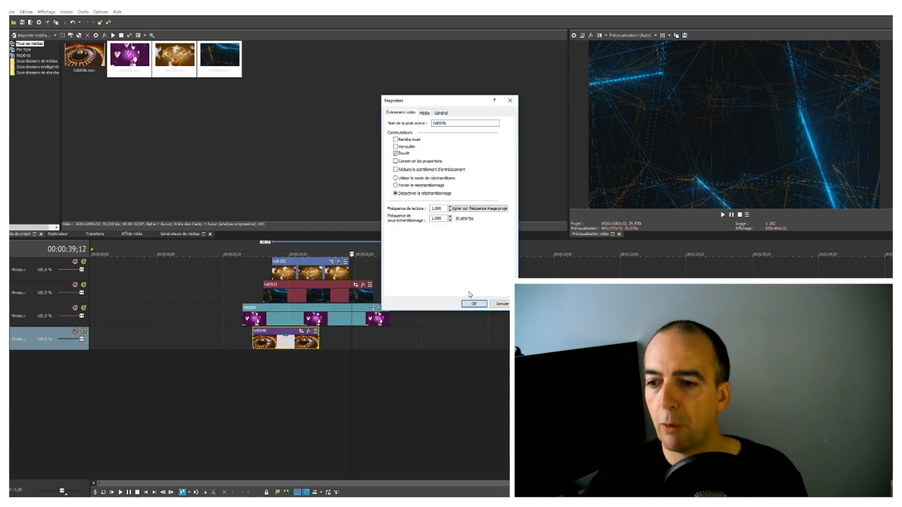
left_click(473, 304)
Reorder the tracks with the pink hearts uppermost and the blue light-lines lowest, and align the start of all four clips.
left_click(284, 298)
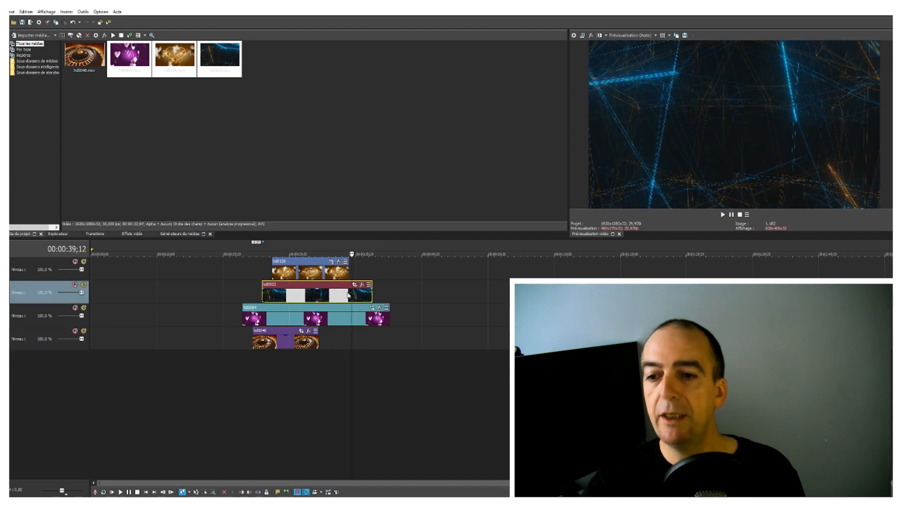
left_click_drag(61, 298, 75, 346)
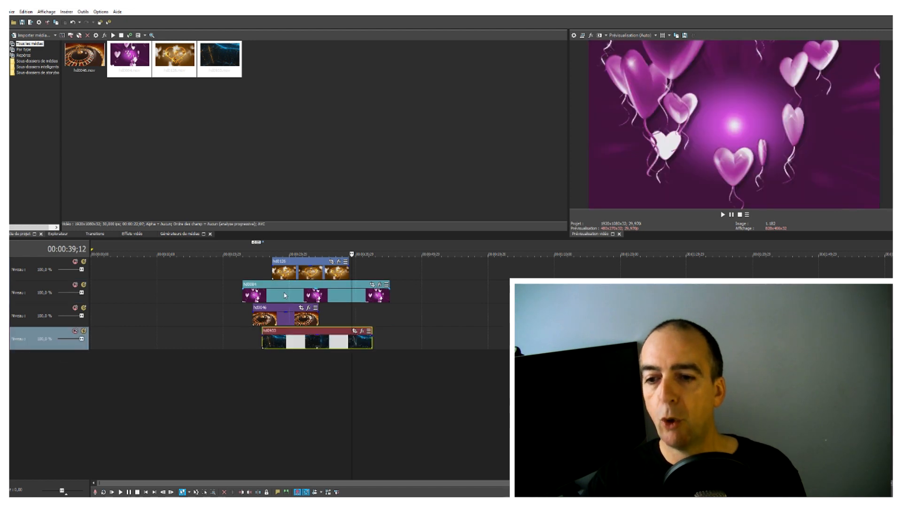
left_click(36, 301)
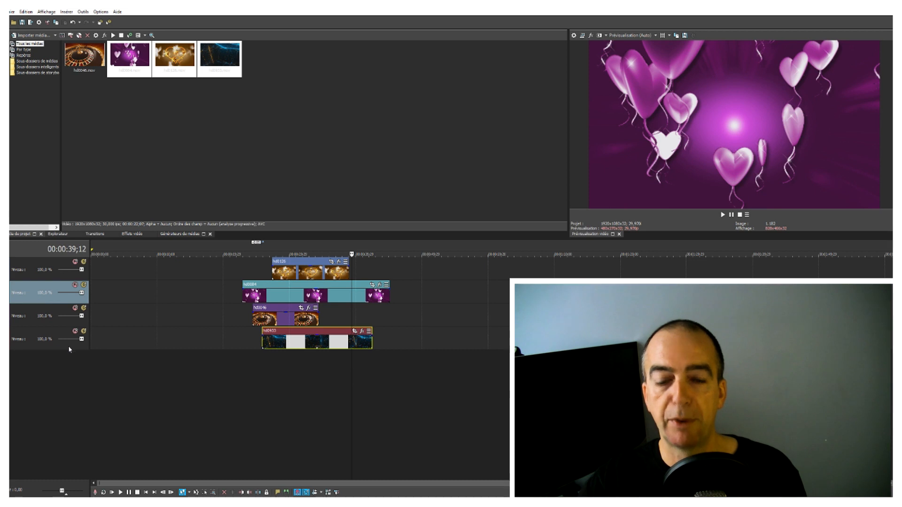
left_click(42, 277)
mouse_move(61, 296)
left_mouse_down()
mouse_move(67, 290)
mouse_move(68, 303)
left_mouse_up()
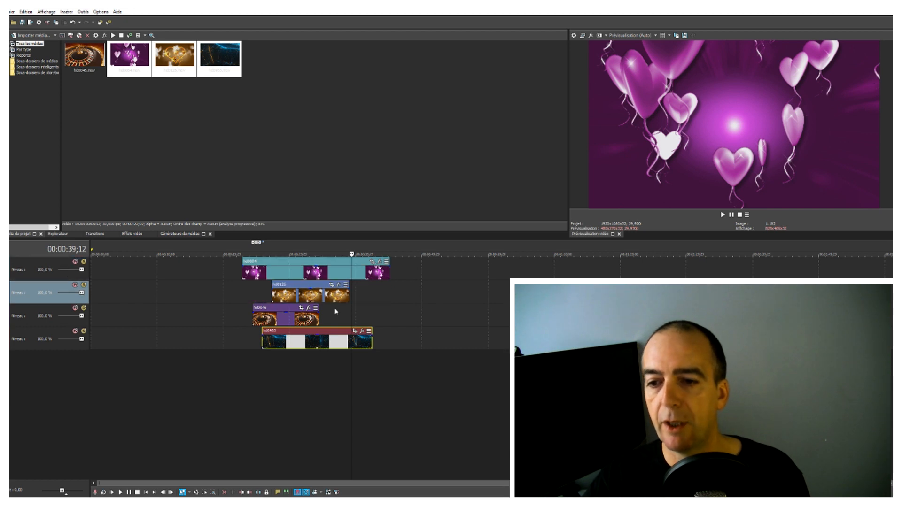
left_click_drag(295, 317, 291, 296)
left_click_drag(327, 272, 346, 272)
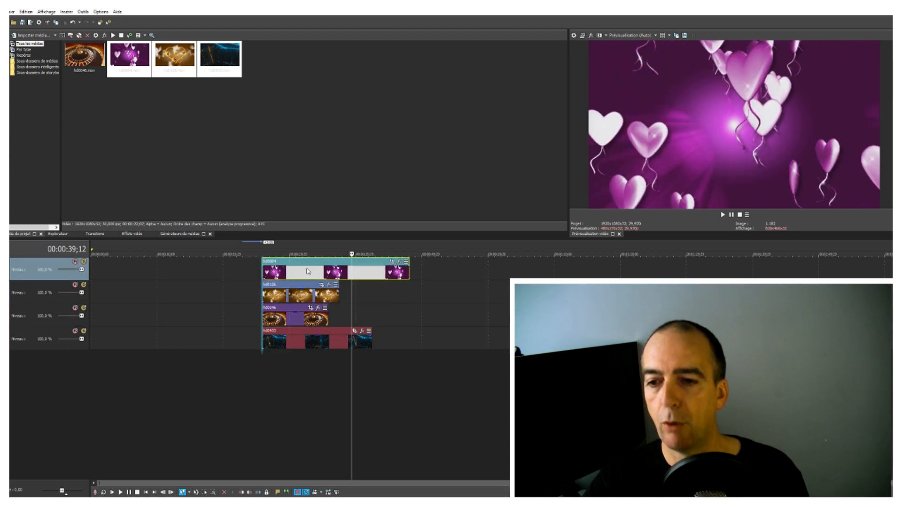
Use Pan/Crop to shrink the pink hearts clip to about half size, tilt it slightly clockwise and place it in the frame's upper-right area.
left_click(392, 262)
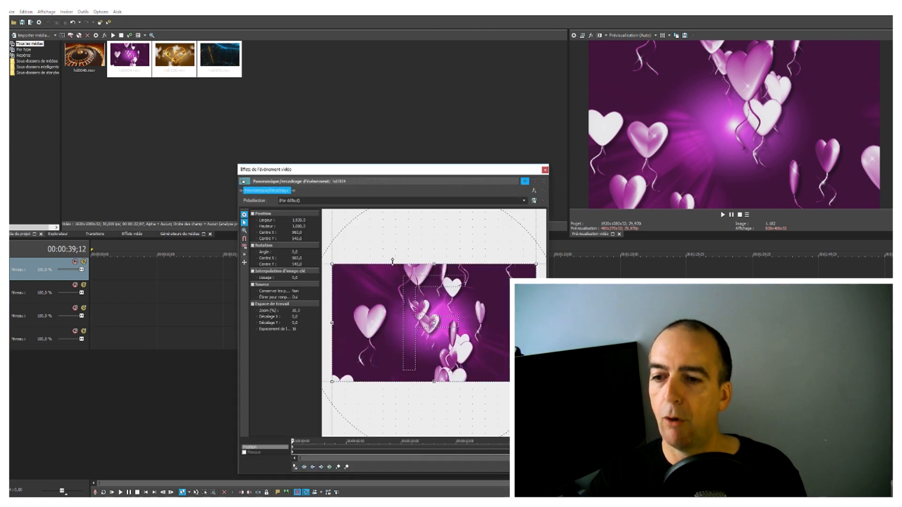
scroll(365, 322, "down", 5)
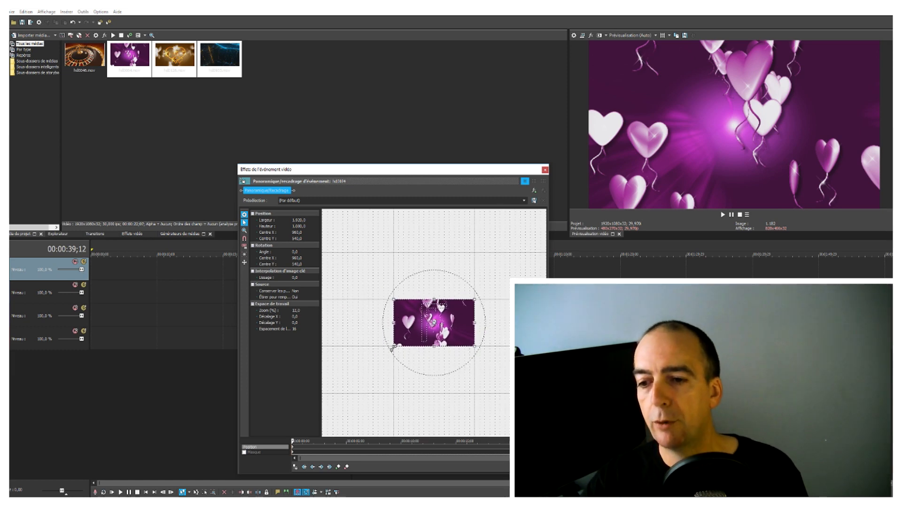
mouse_move(393, 348)
left_mouse_down()
mouse_move(338, 378)
mouse_move(302, 423)
mouse_move(367, 348)
mouse_move(359, 343)
mouse_move(394, 348)
left_mouse_up()
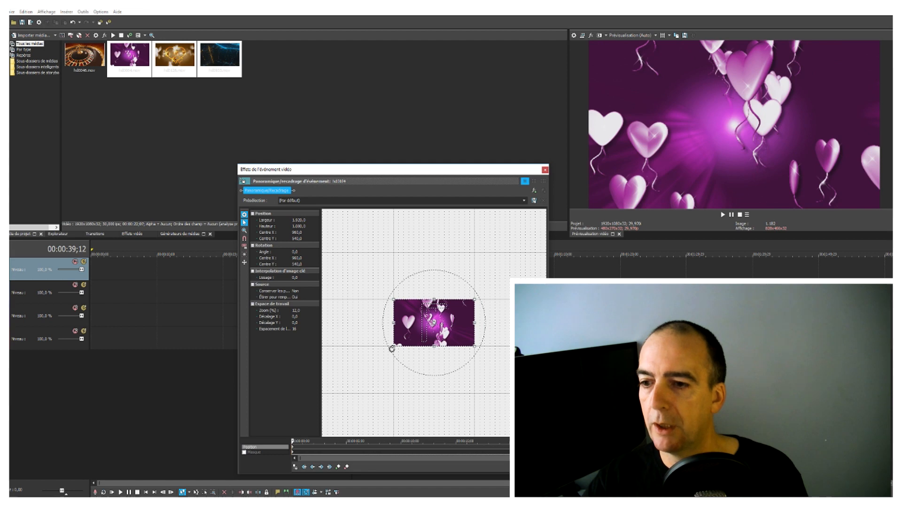
left_click_drag(393, 348, 303, 426)
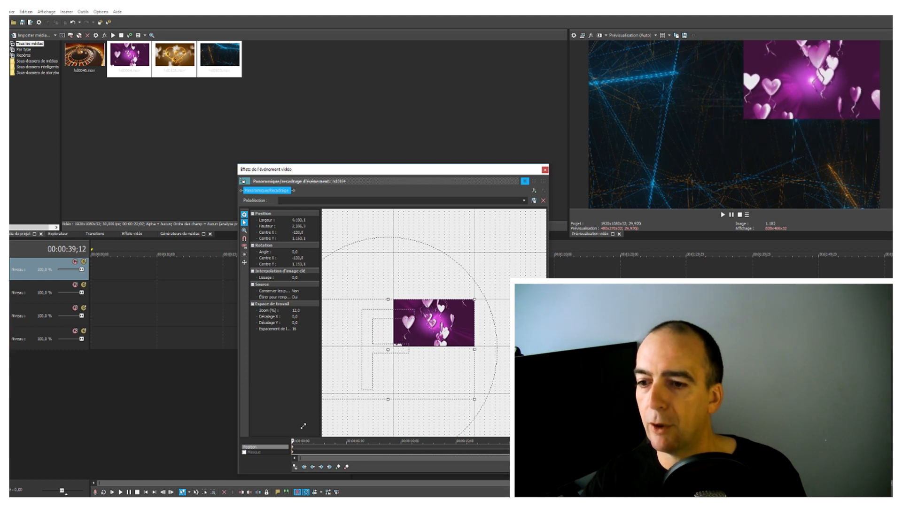
left_click_drag(349, 378, 358, 367)
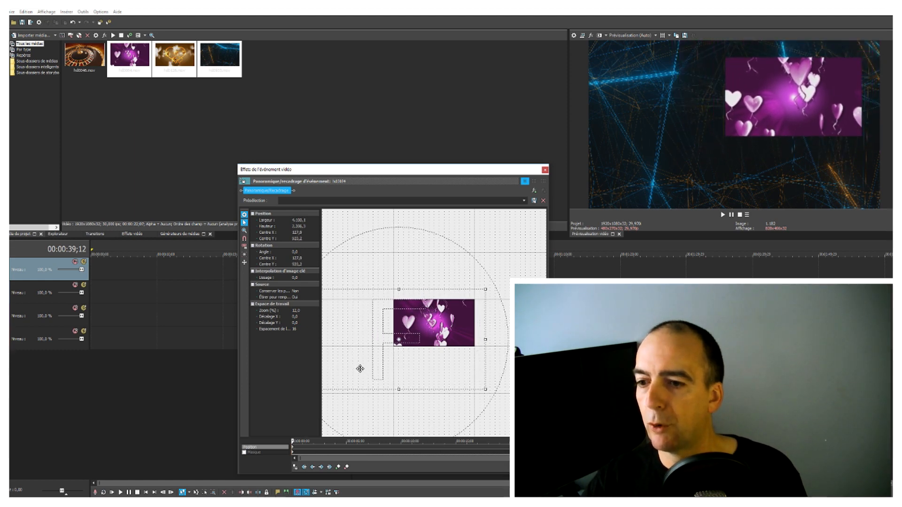
mouse_move(482, 285)
left_mouse_down()
mouse_move(488, 292)
mouse_move(465, 263)
mouse_move(472, 273)
left_mouse_up()
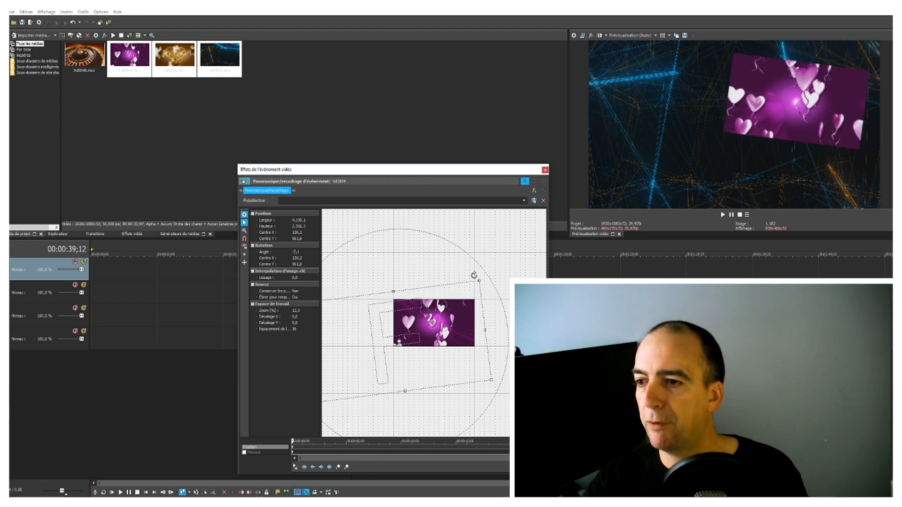
left_click_drag(437, 346, 432, 351)
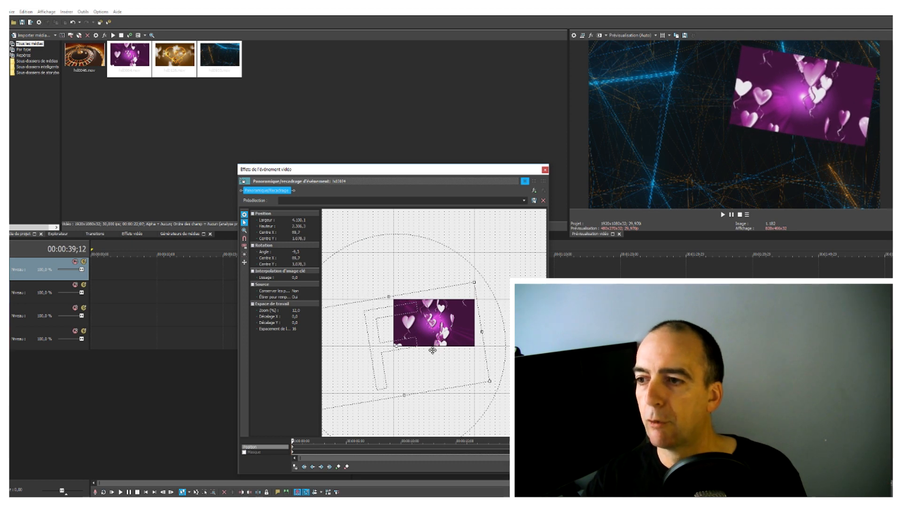
left_click(545, 171)
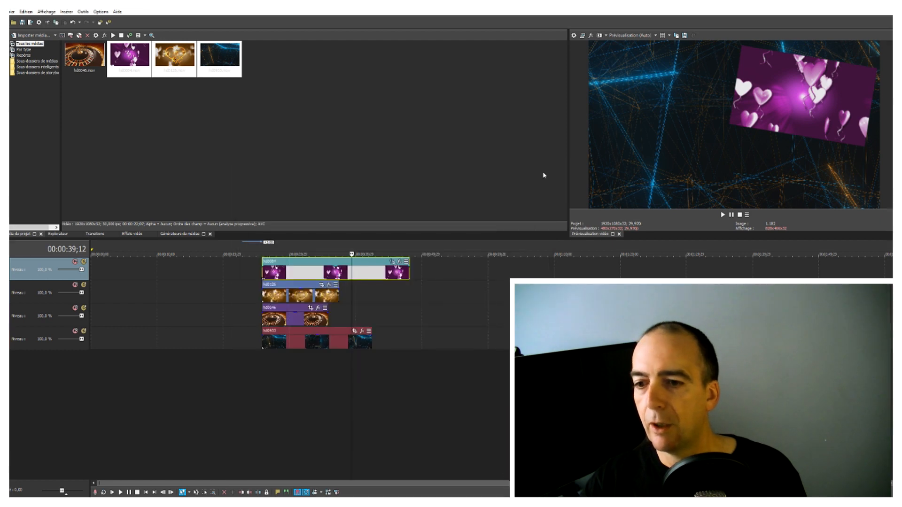
Use Pan/Crop to shrink the golden heart clip, rotate it by an angle of 12.7 and place it in the frame's upper-left area.
left_click(313, 297)
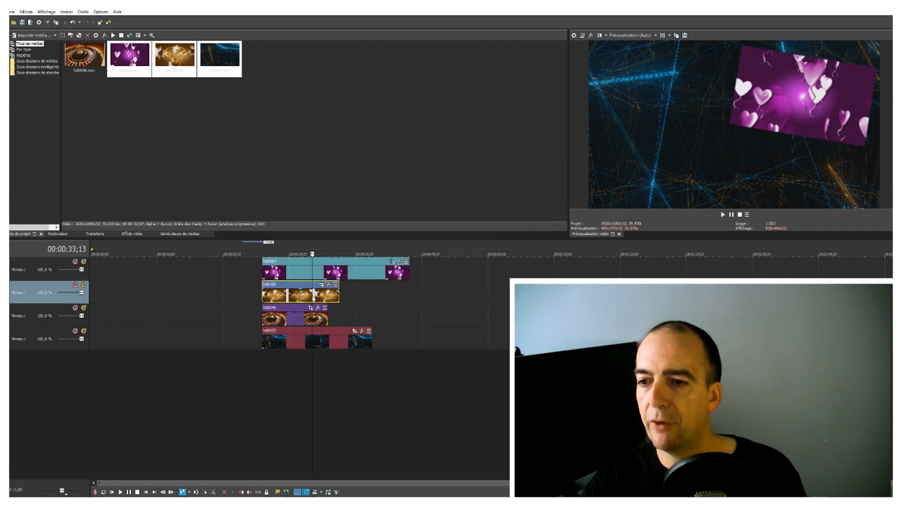
left_click(321, 285)
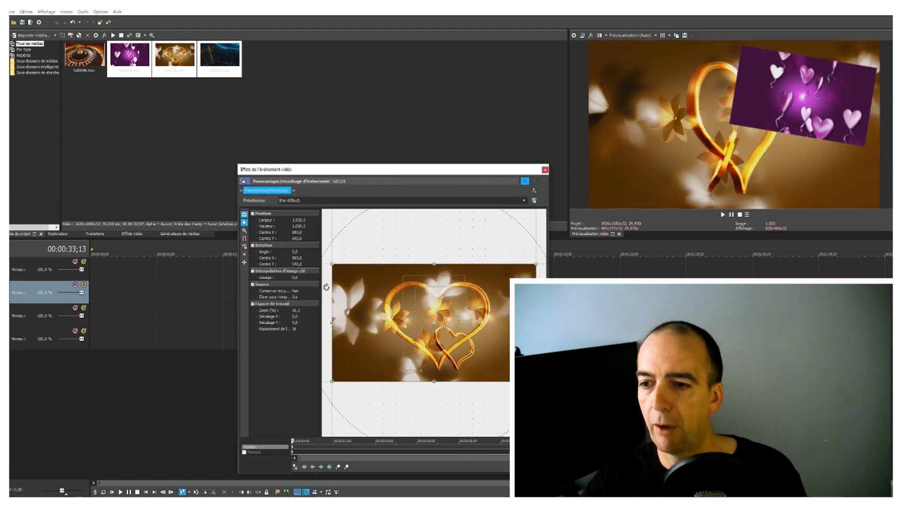
scroll(398, 306, "down", 5)
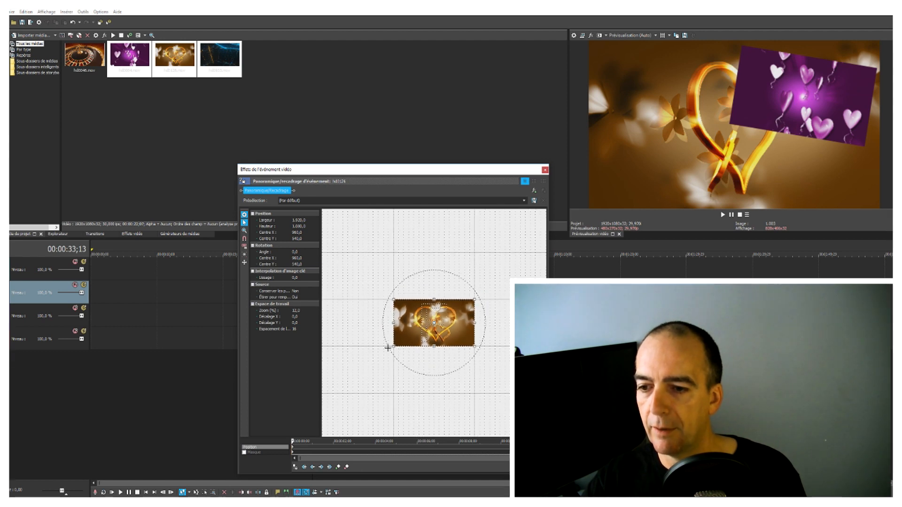
left_click_drag(474, 346, 573, 405)
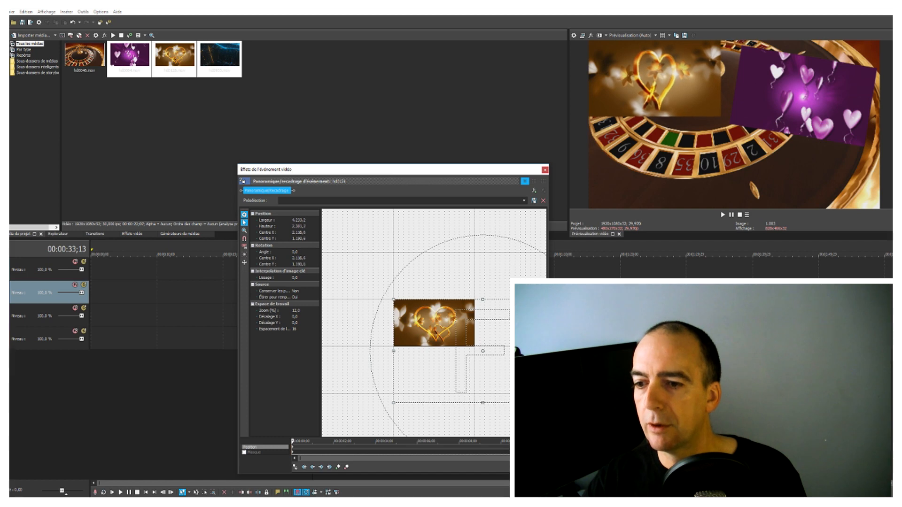
left_click_drag(509, 279, 511, 256)
left_click_drag(466, 334, 470, 330)
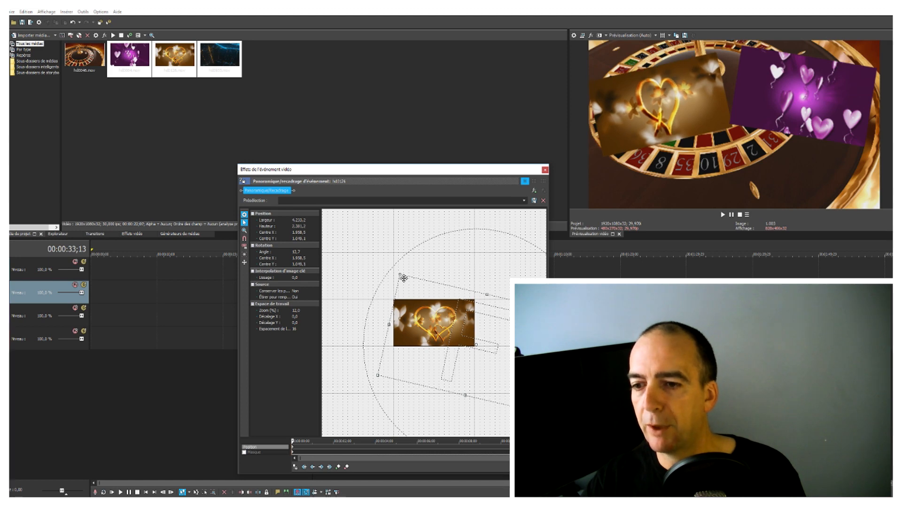
left_click_drag(401, 274, 364, 252)
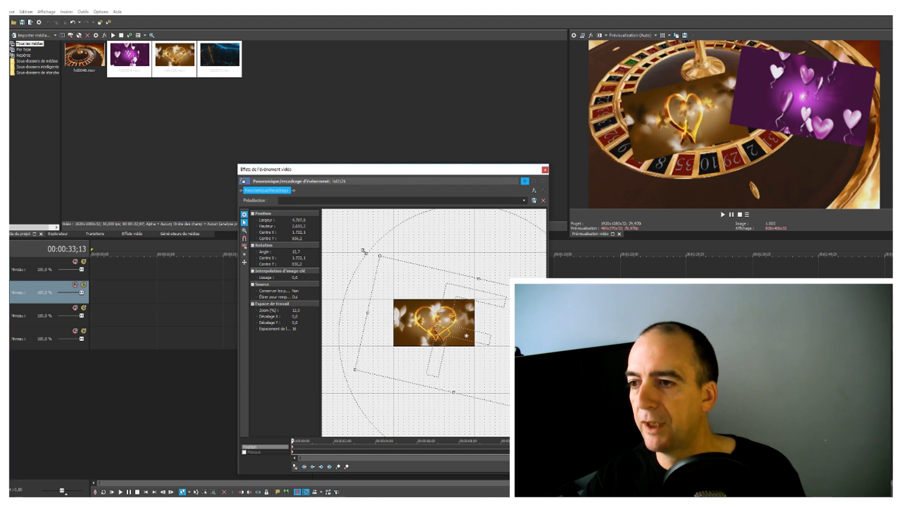
left_click_drag(404, 305, 418, 324)
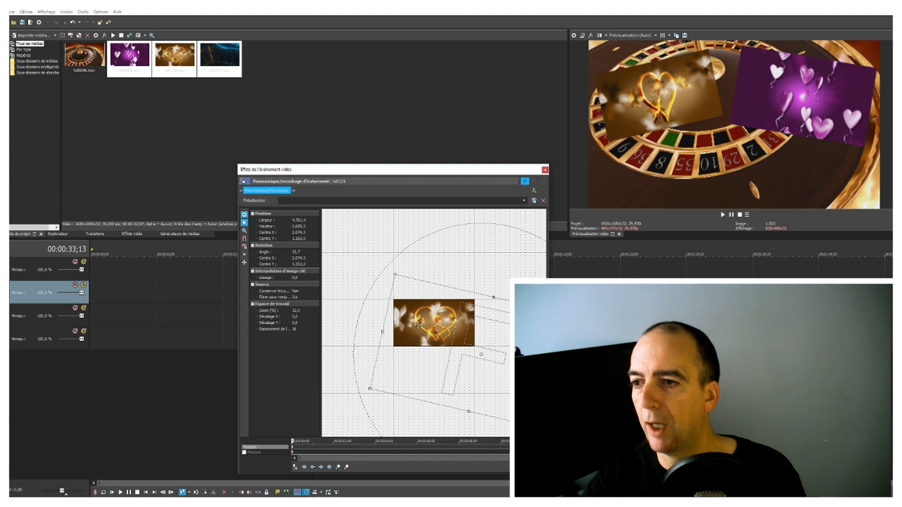
left_click(545, 170)
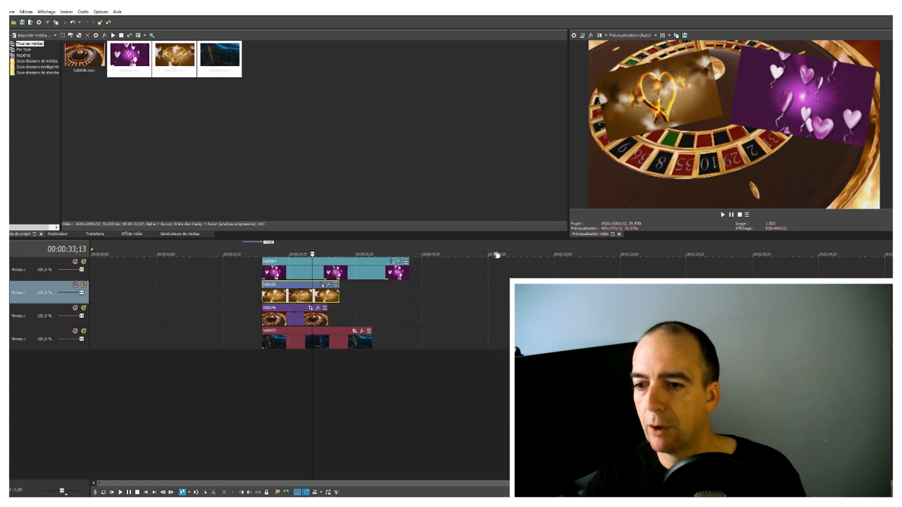
Use Pan/Crop to shrink the roulette clip to about a third of the frame width and place it at the lower centre.
left_click(314, 309)
scroll(380, 336, "down", 3)
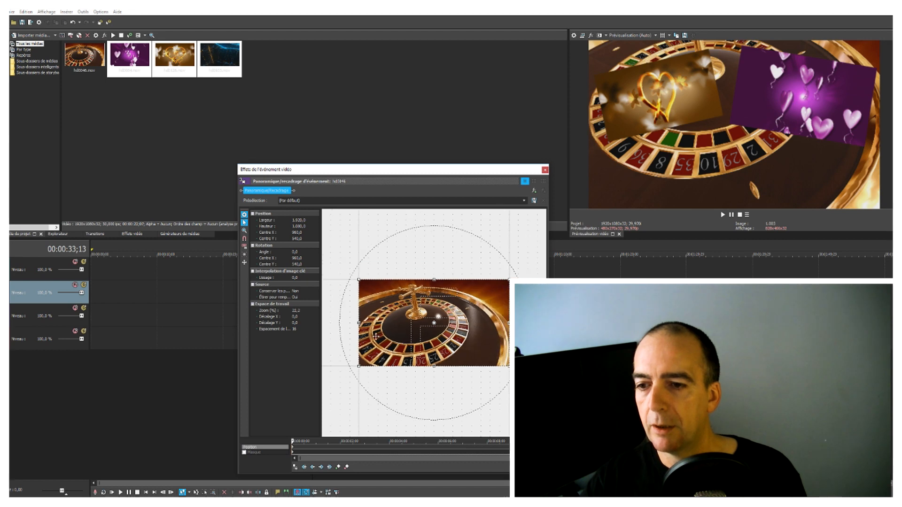
scroll(380, 336, "down", 1)
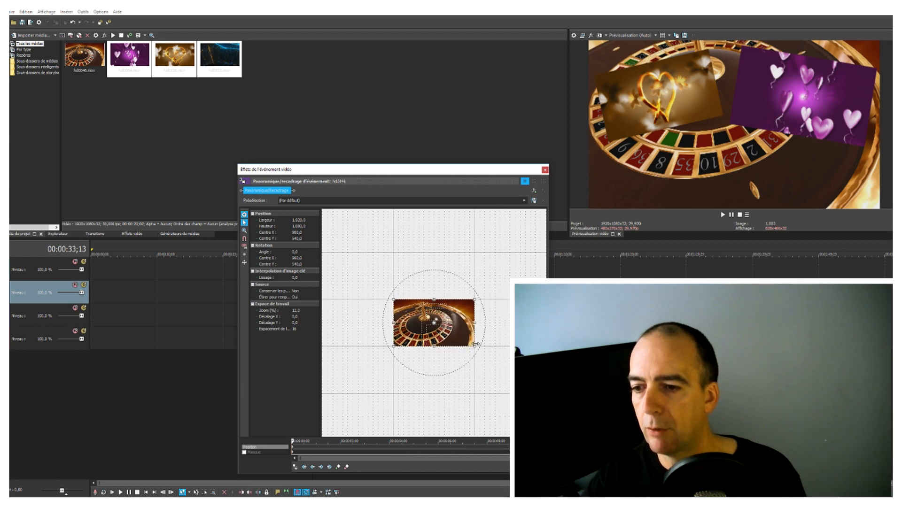
left_click_drag(475, 346, 438, 320)
scroll(478, 287, "down", 4)
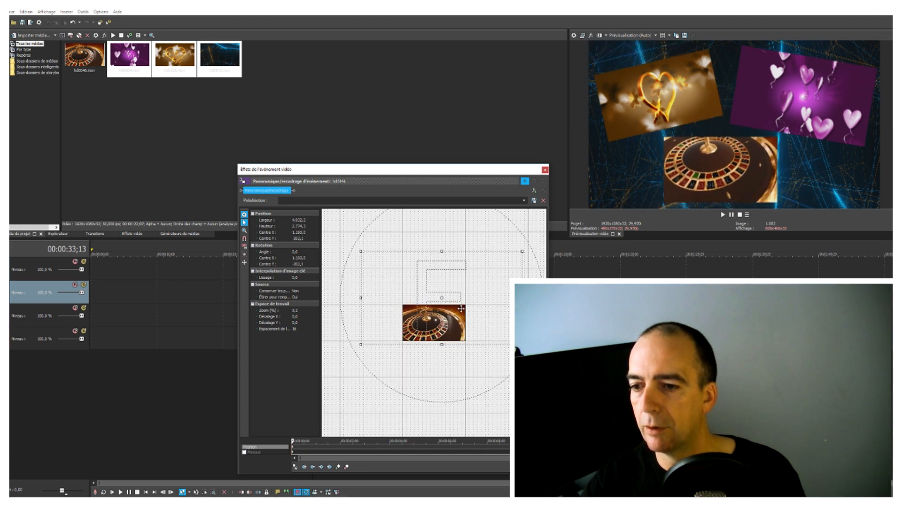
left_click_drag(506, 266, 521, 256)
left_click_drag(487, 281, 478, 281)
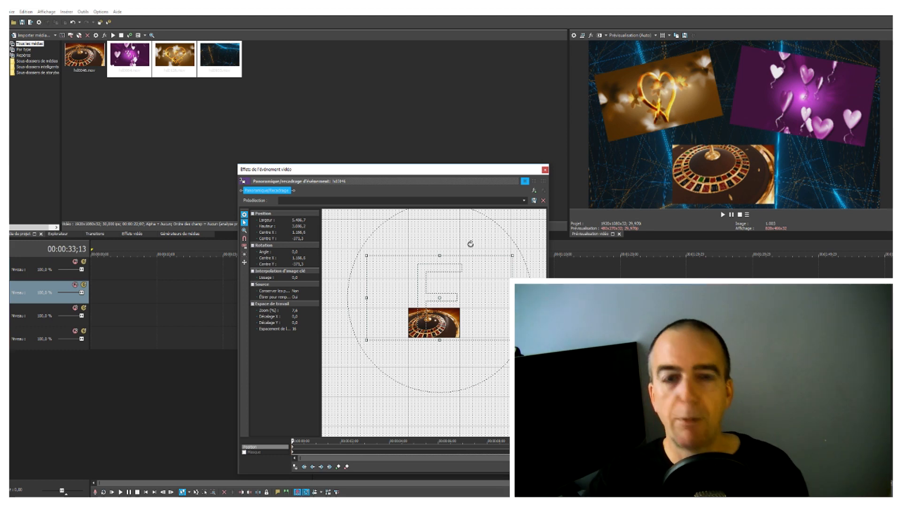
Close the roulette clip's Pan/Crop and open the frame images cadre 001 and cadre-photo-png-4 on the uppermost track, after the existing clips.
left_click(545, 171)
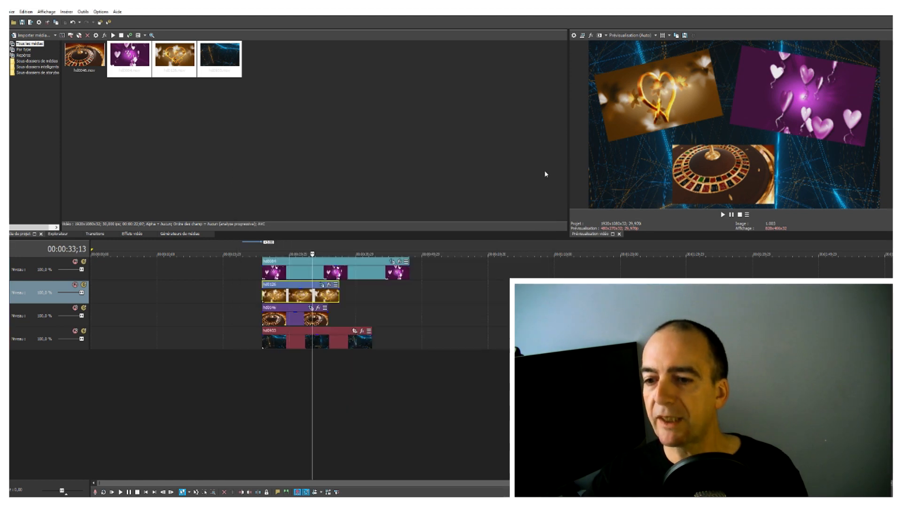
right_click(272, 366)
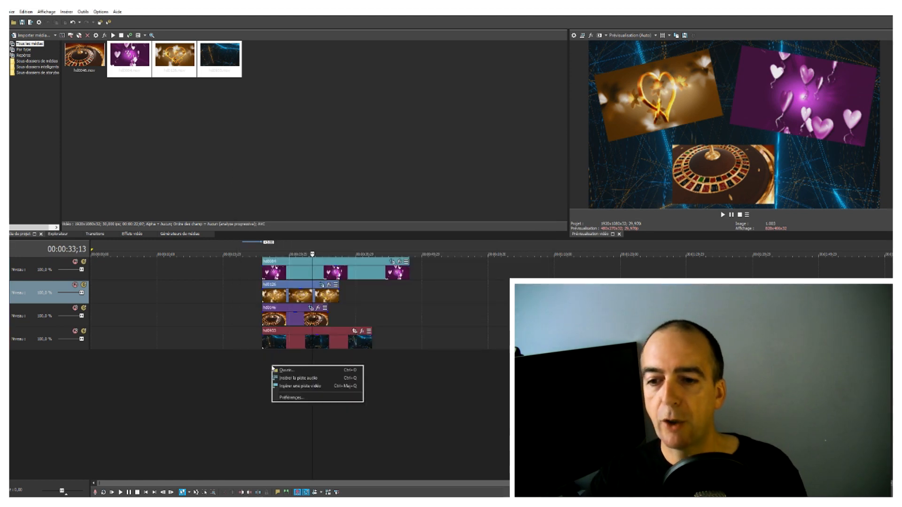
left_click(440, 280)
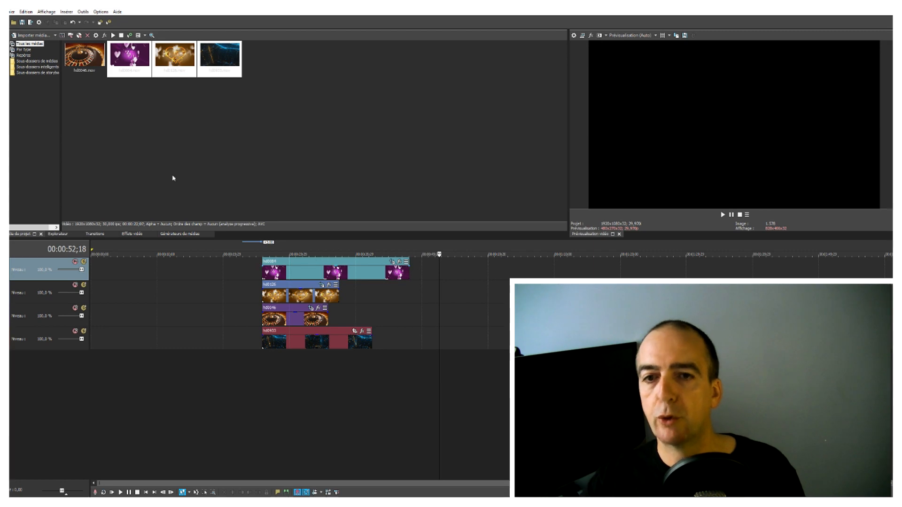
left_click(12, 11)
left_click(15, 29)
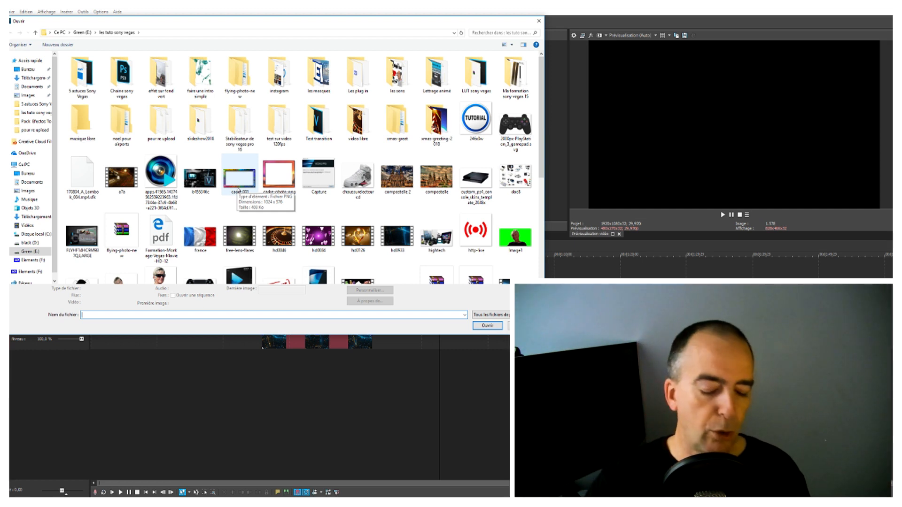
left_click(239, 188)
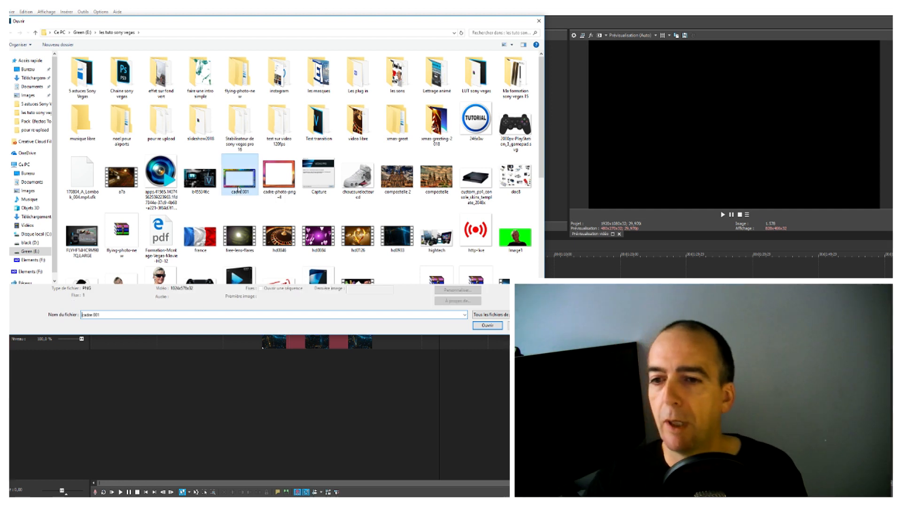
left_click(279, 192, "ctrl")
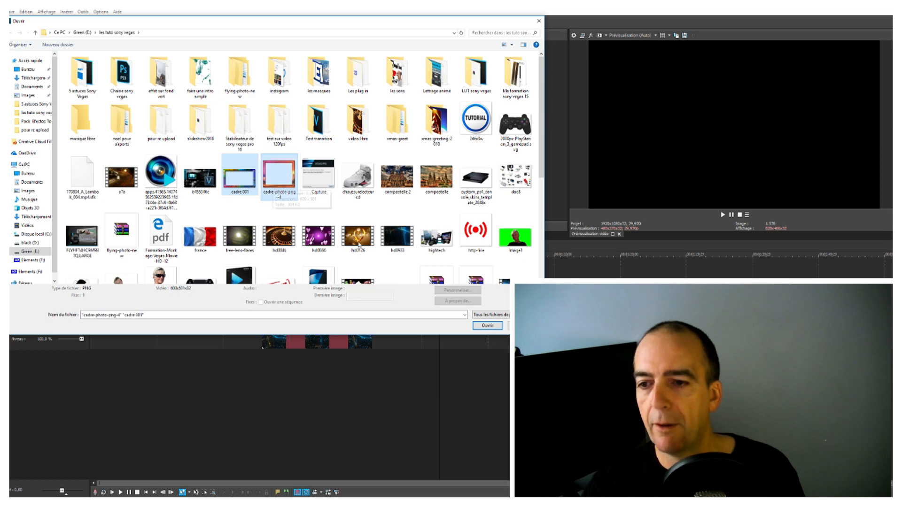
left_click(487, 325)
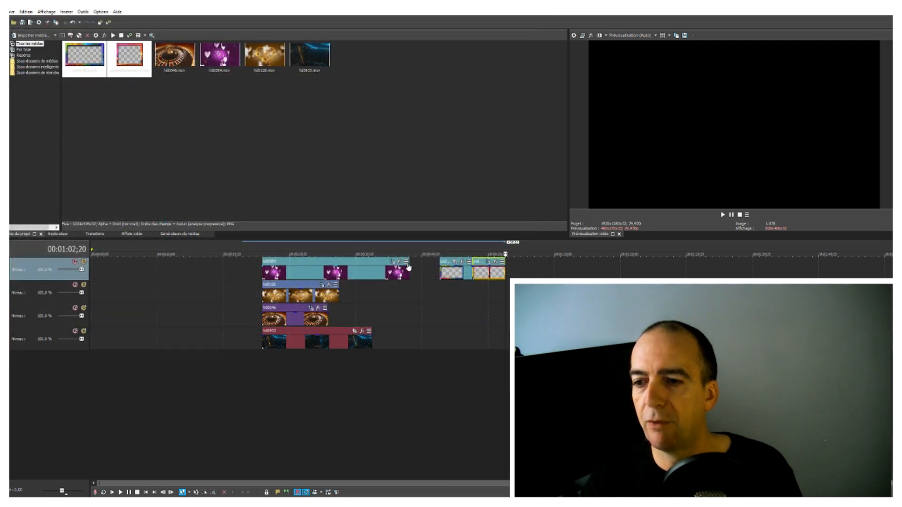
Move the two frame images onto separate new tracks below the light-lines clip and align their start with the video clips.
left_click_drag(456, 275, 445, 372)
left_click_drag(491, 272, 440, 402)
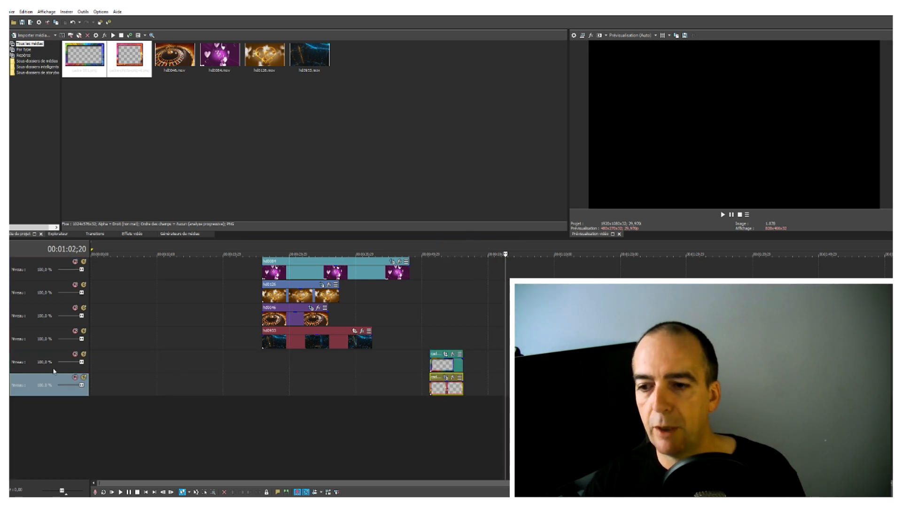
left_click_drag(453, 366, 280, 365)
left_click_drag(275, 386, 277, 386)
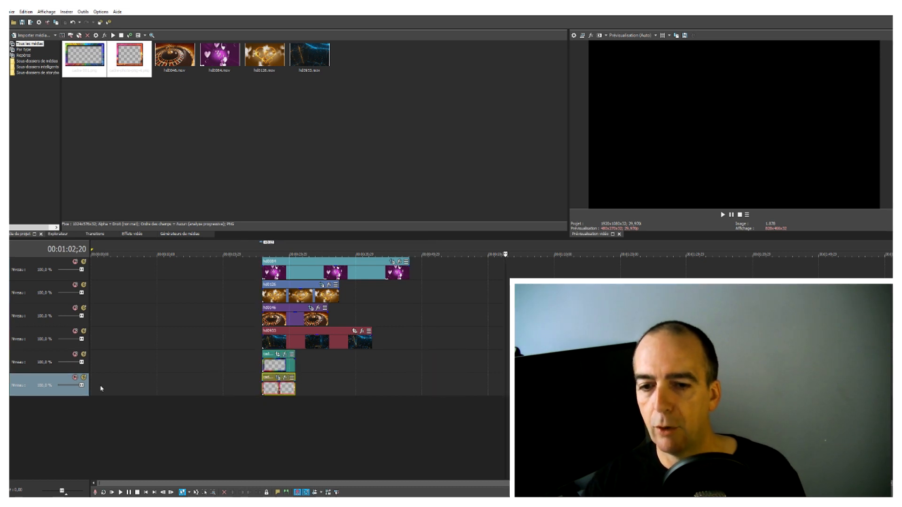
Reorder the tracks with cadre 001 directly above the pink hearts and cadre-photo-png-4 directly above the golden heart clip.
left_click(76, 368)
left_click_drag(48, 261, 52, 265)
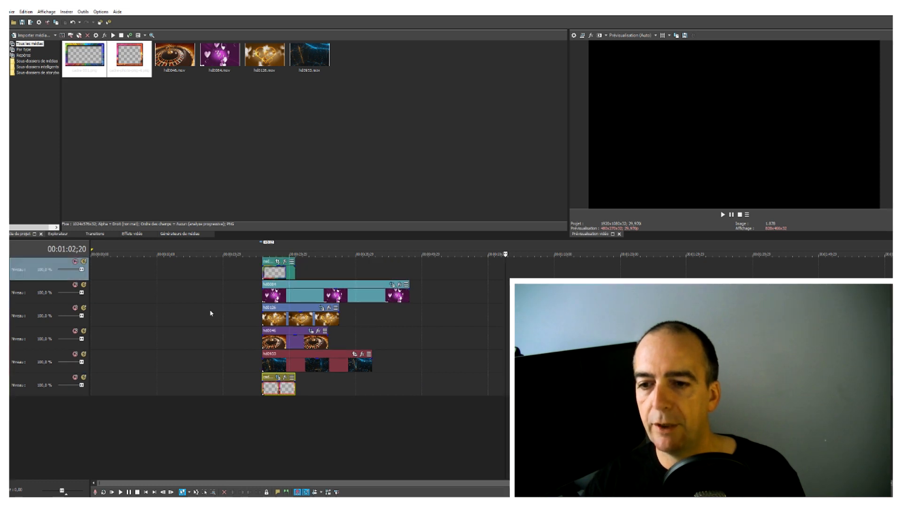
left_click_drag(51, 386, 74, 312)
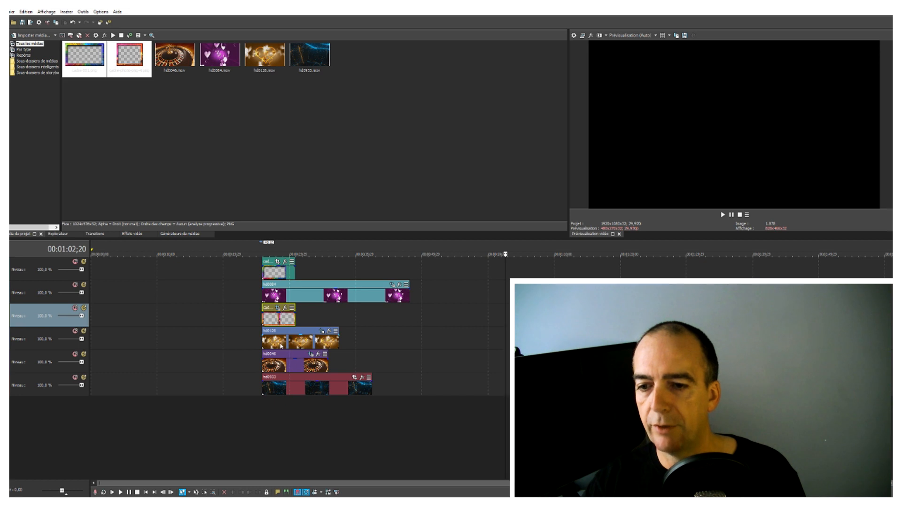
Insert two empty video tracks and place one directly above the roulette track and the other directly above the light-lines track.
right_click(249, 447)
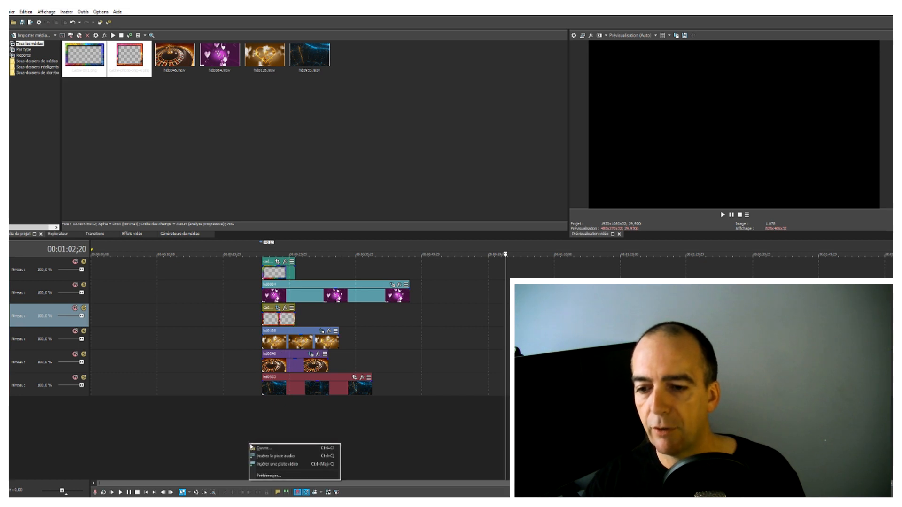
left_click(265, 465)
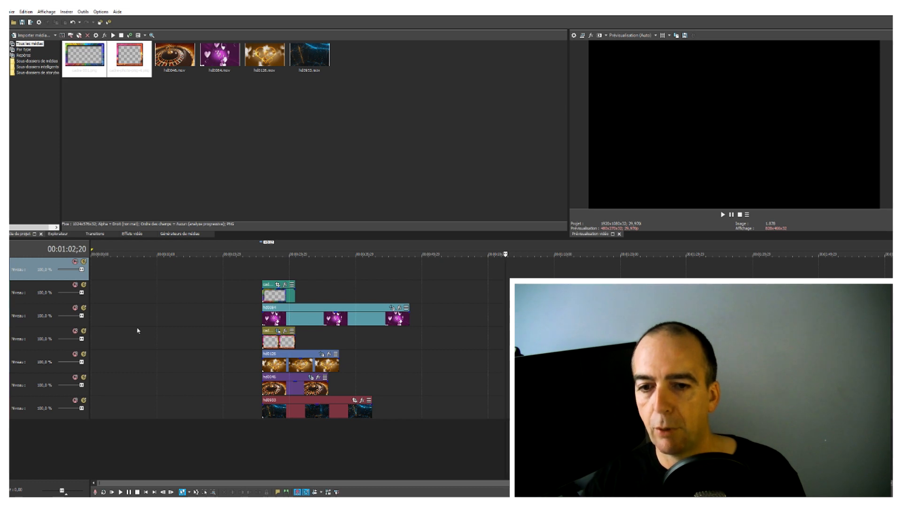
left_click_drag(45, 277, 156, 374)
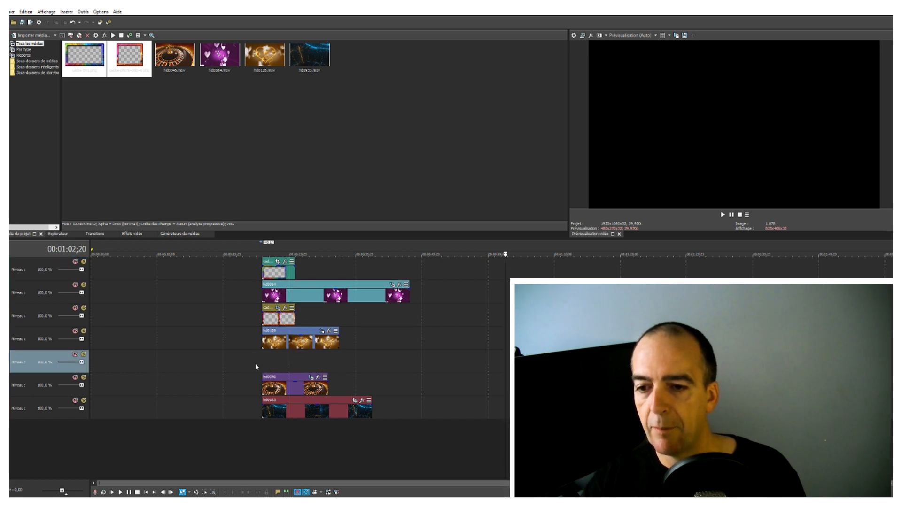
right_click(178, 450)
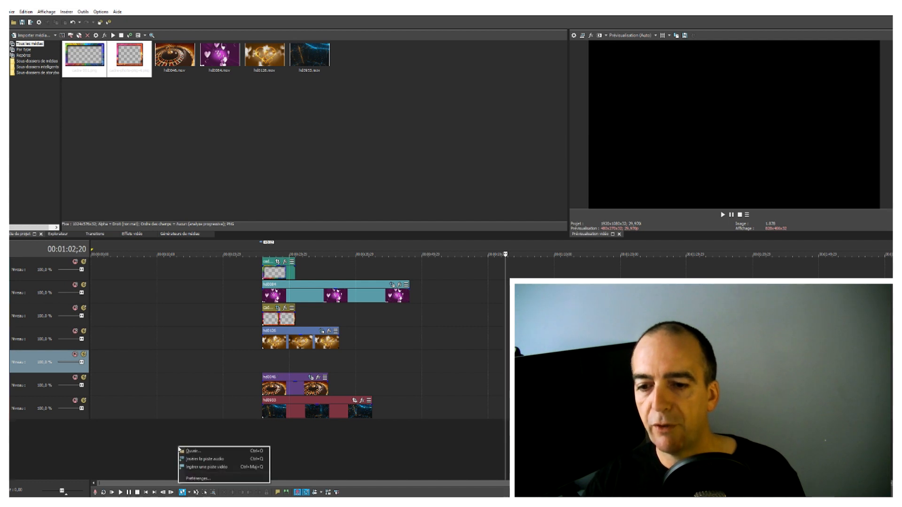
left_click(195, 467)
left_click_drag(40, 268, 63, 417)
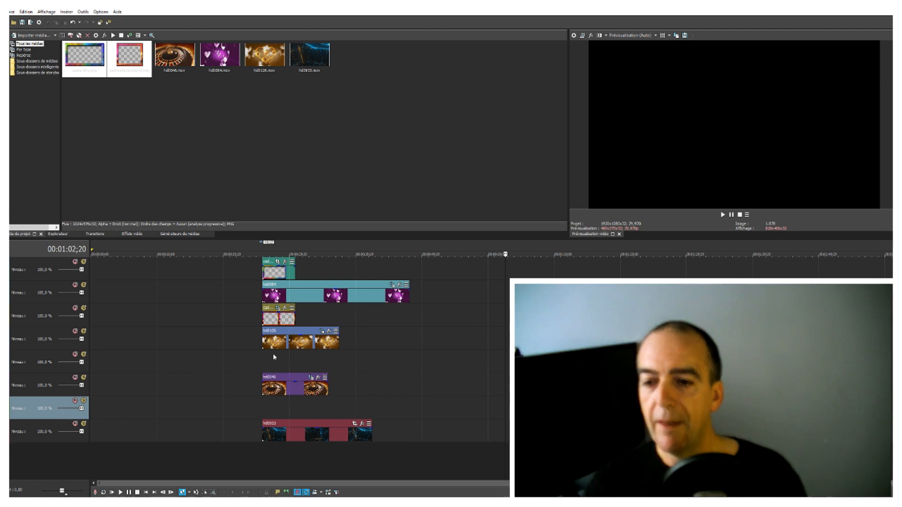
Turn off Conserver les proportions in the event properties of both the cadre 001 and cadre-photo-png-4 images.
left_click(281, 275)
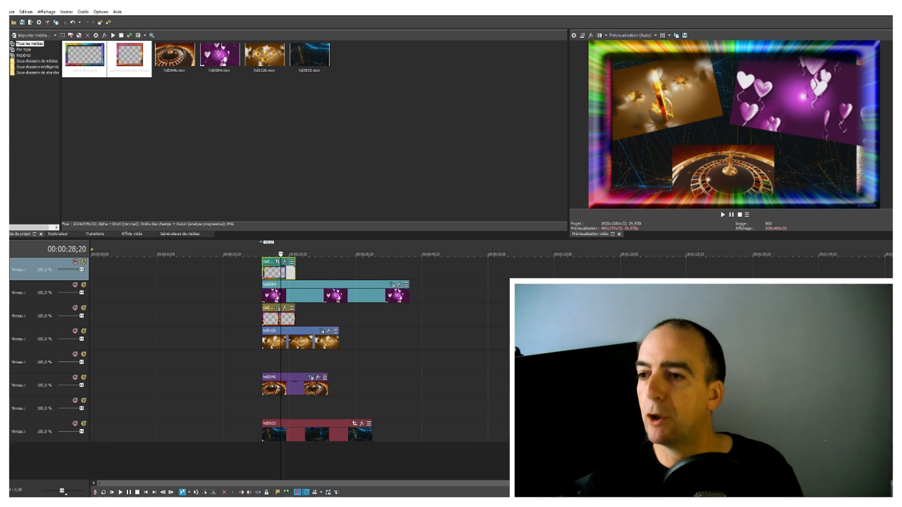
right_click(289, 277)
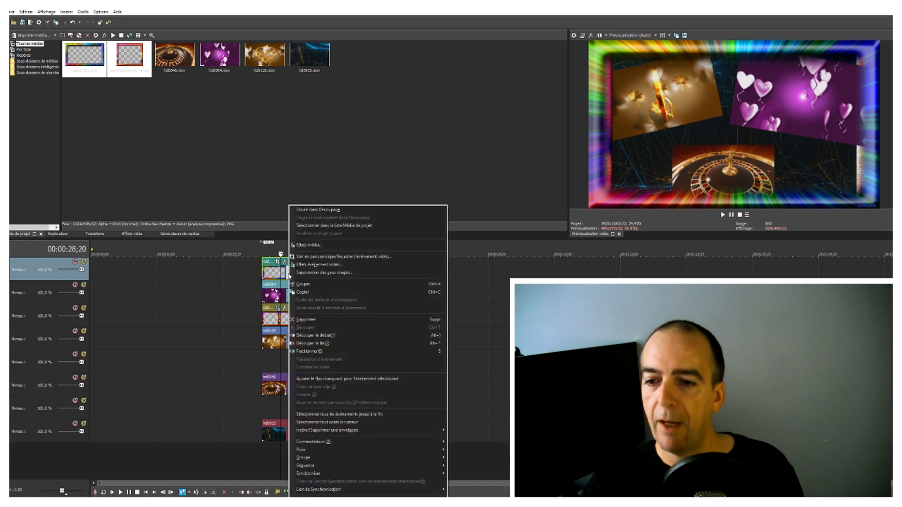
left_click(300, 448)
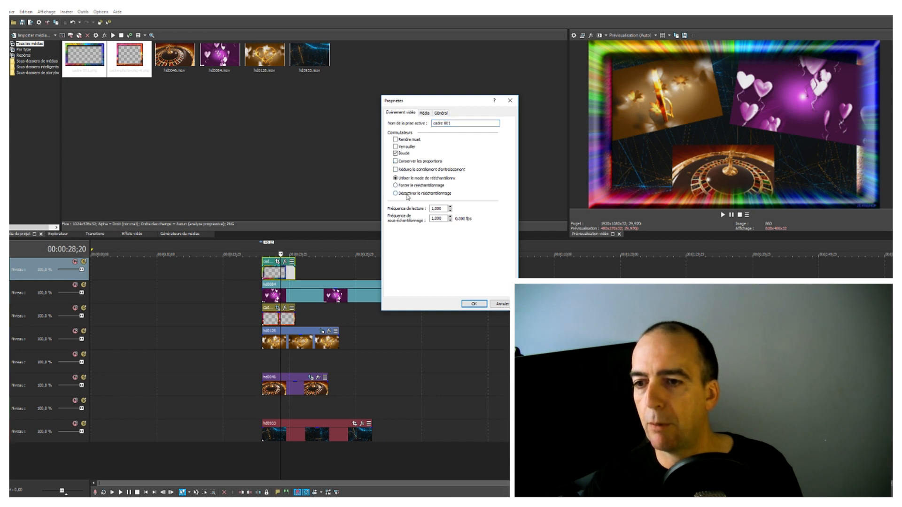
left_click(471, 303)
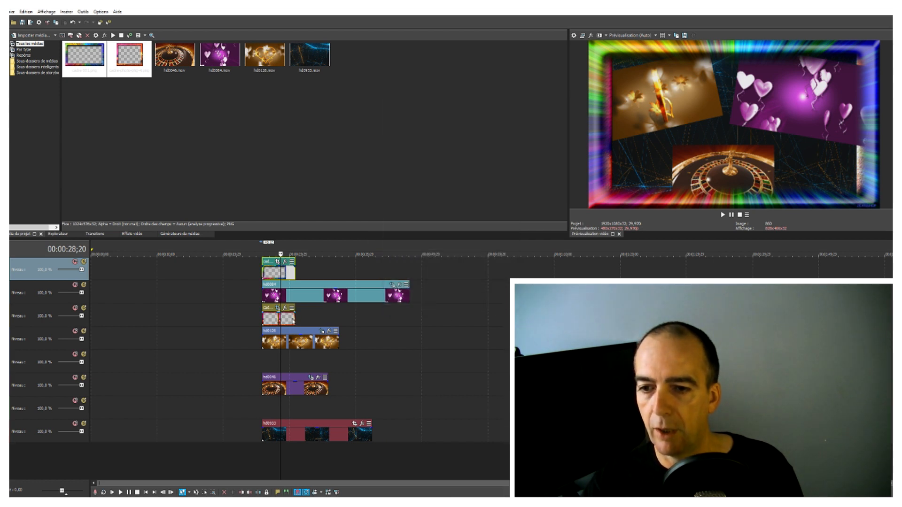
right_click(286, 320)
left_click(301, 186)
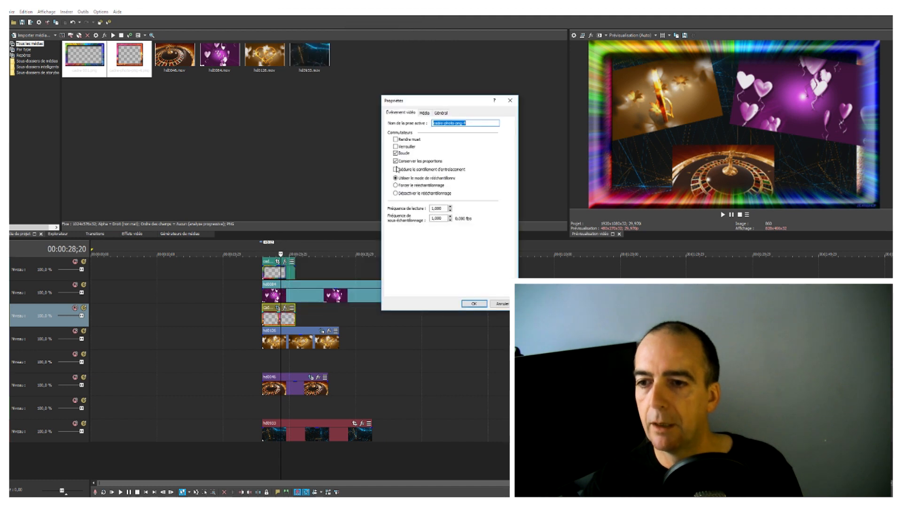
left_click(395, 161)
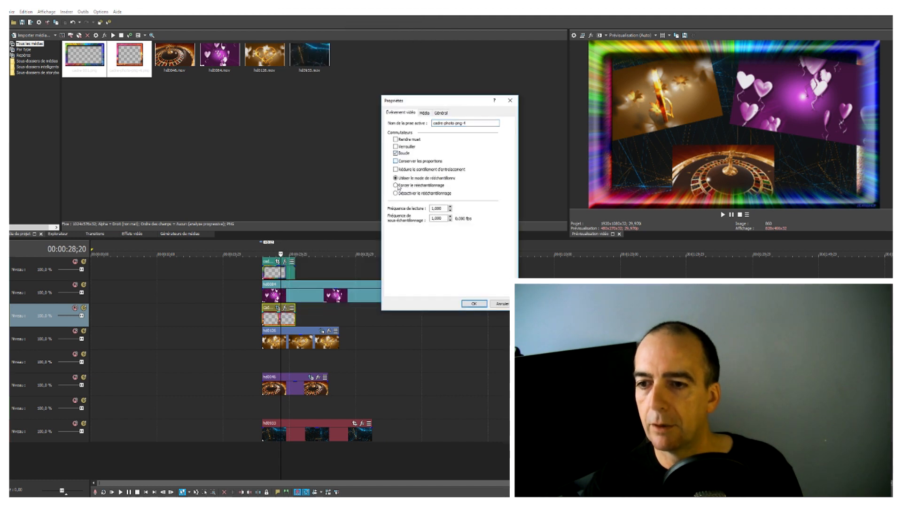
left_click(480, 305)
Use Pan/Crop to shrink the cadre 001 frame to about half size and tilt it clockwise over the pink hearts clip.
left_click(272, 358)
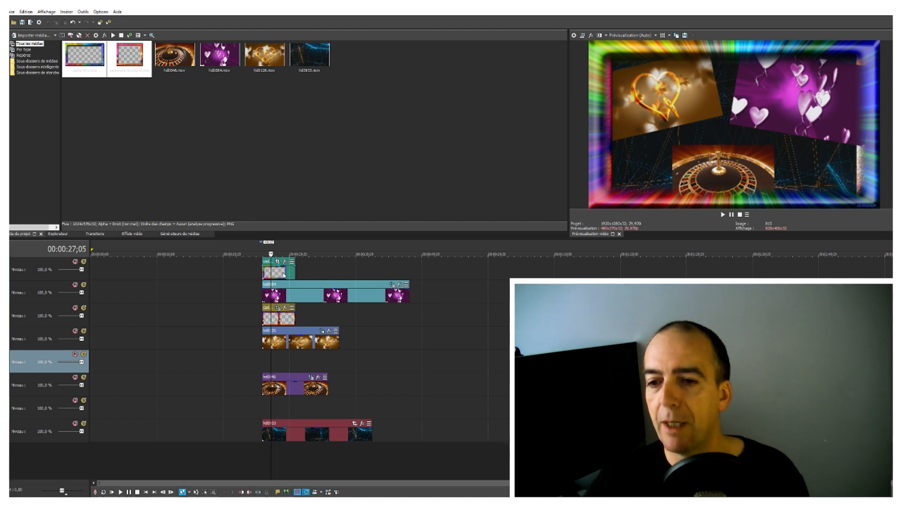
left_click(283, 272)
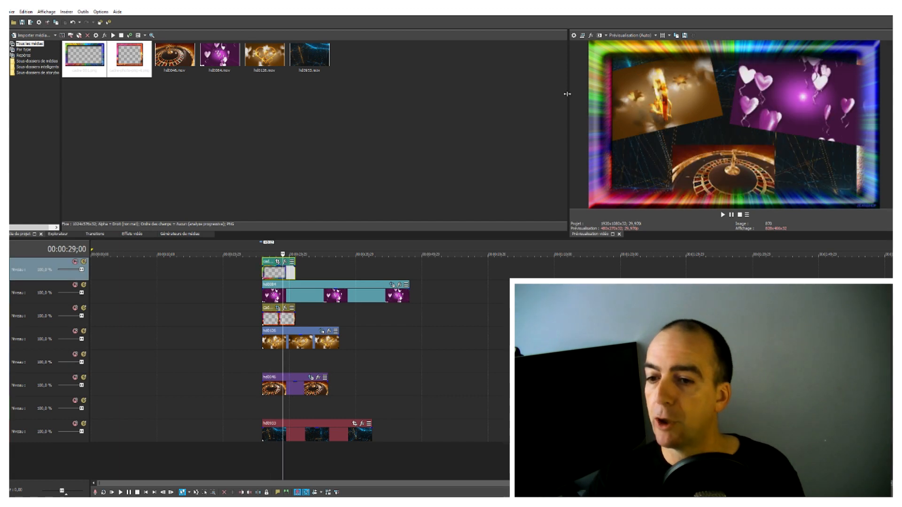
left_click(278, 263)
scroll(370, 294, "down", 5)
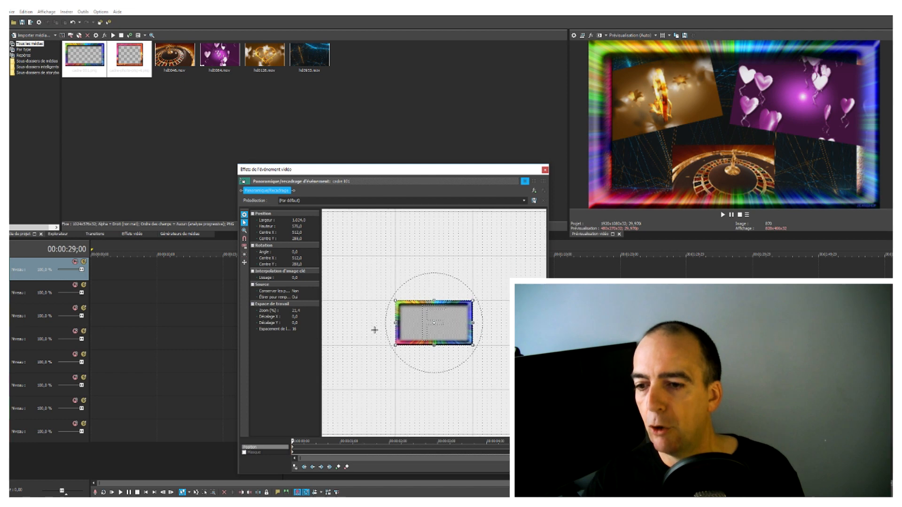
left_click_drag(393, 347, 314, 396)
left_click_drag(353, 322, 360, 323)
left_click_drag(427, 262, 410, 256)
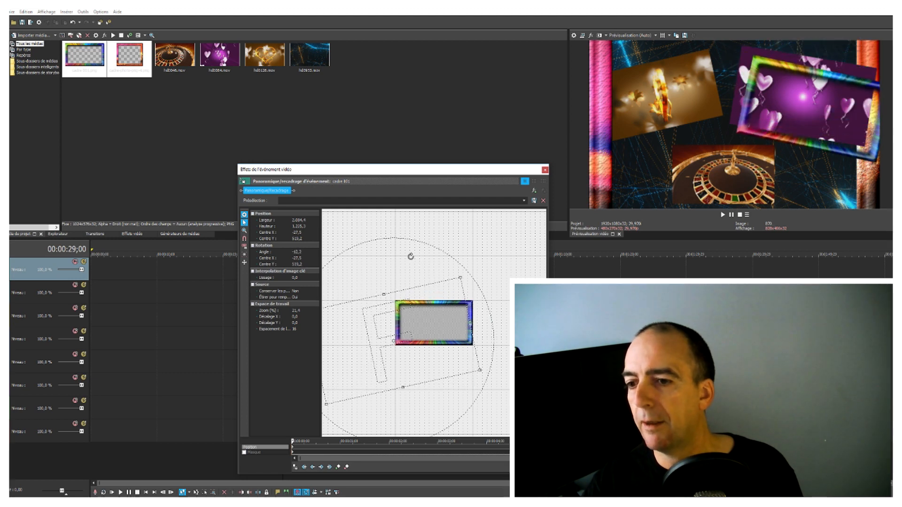
Fine-tune the cadre 001 frame's position, size and tilt so it closely surrounds the pink hearts clip, and leave Pan/Crop.
left_click_drag(377, 317, 383, 322)
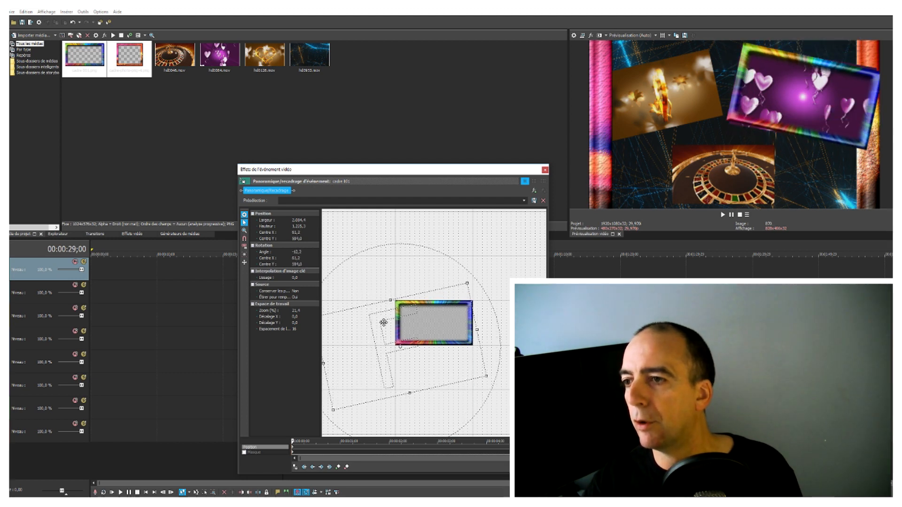
left_click_drag(467, 284, 465, 283)
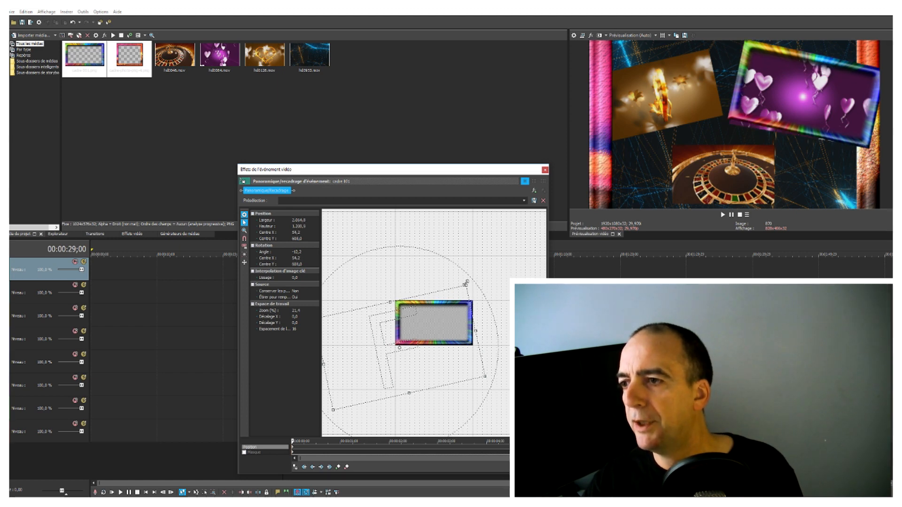
left_click_drag(422, 266, 423, 266)
left_click_drag(373, 376, 372, 371)
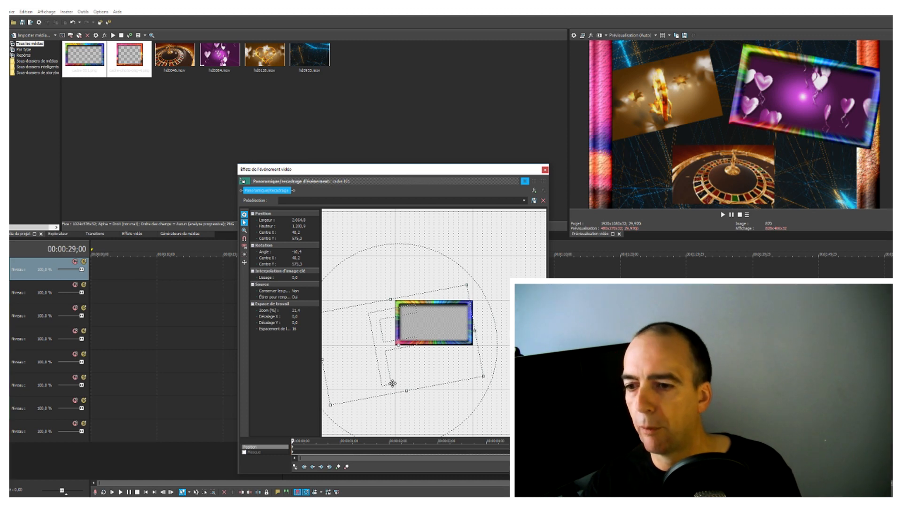
left_click(545, 170)
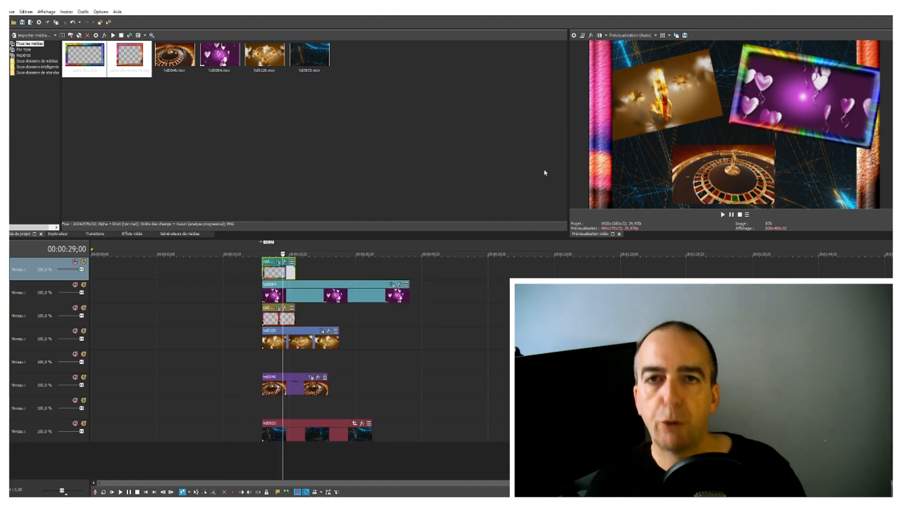
Use Pan/Crop to move the cadre-photo-png-4 frame down to the roulette clip and reduce its height.
left_click(277, 319)
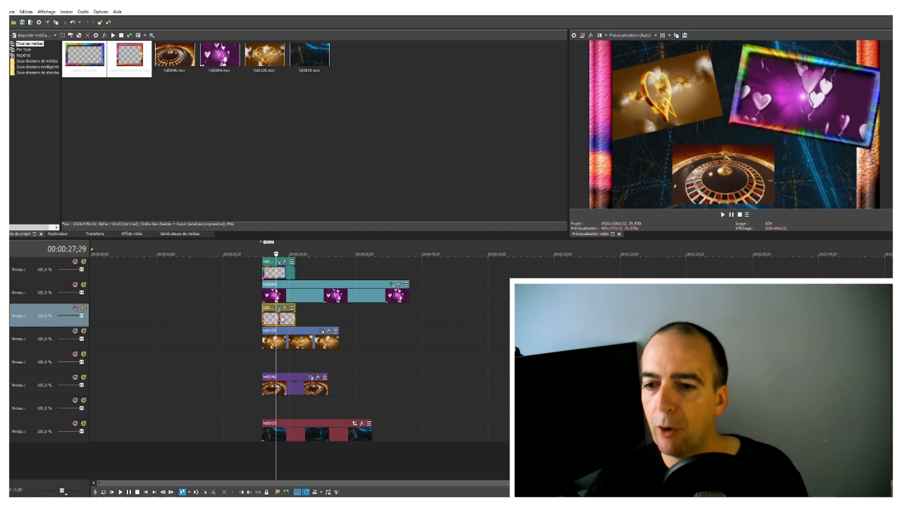
left_click(279, 309)
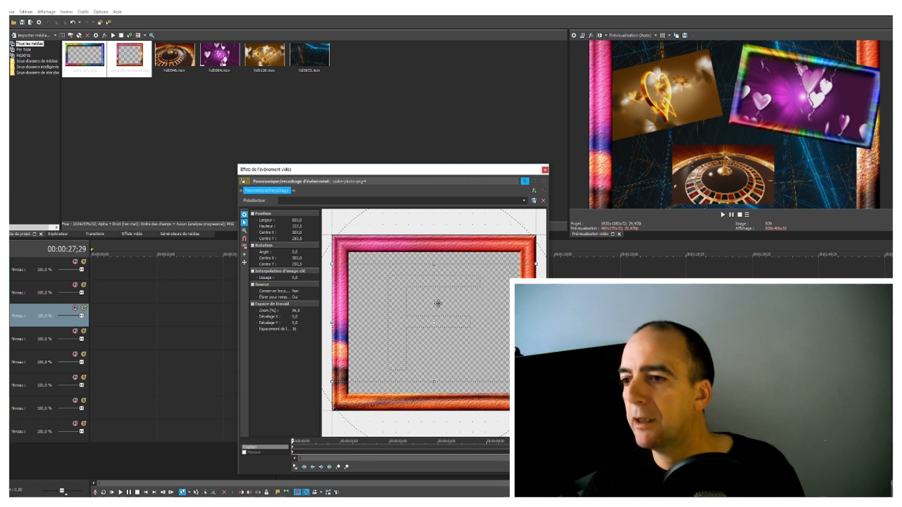
scroll(438, 308, "down", 2)
scroll(438, 308, "down", 3)
left_click_drag(385, 289, 370, 202)
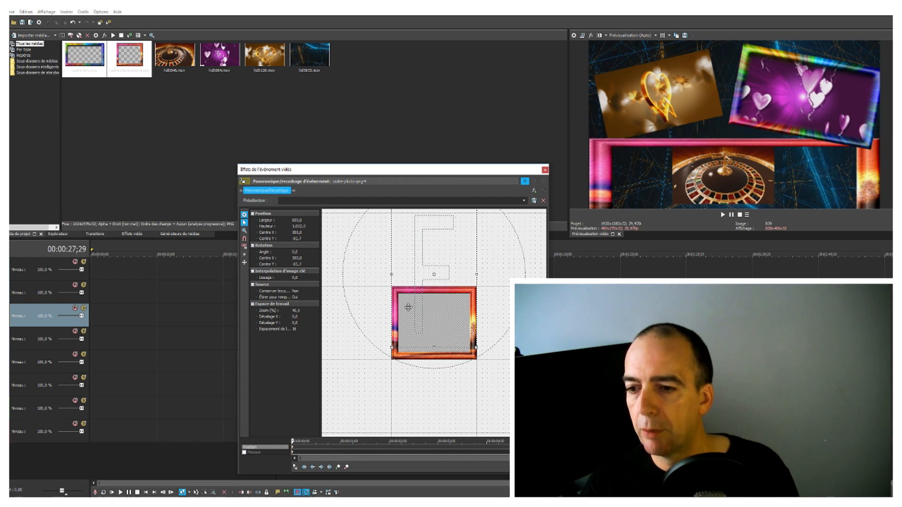
mouse_move(435, 347)
left_mouse_down()
mouse_move(435, 370)
mouse_move(432, 361)
left_mouse_up()
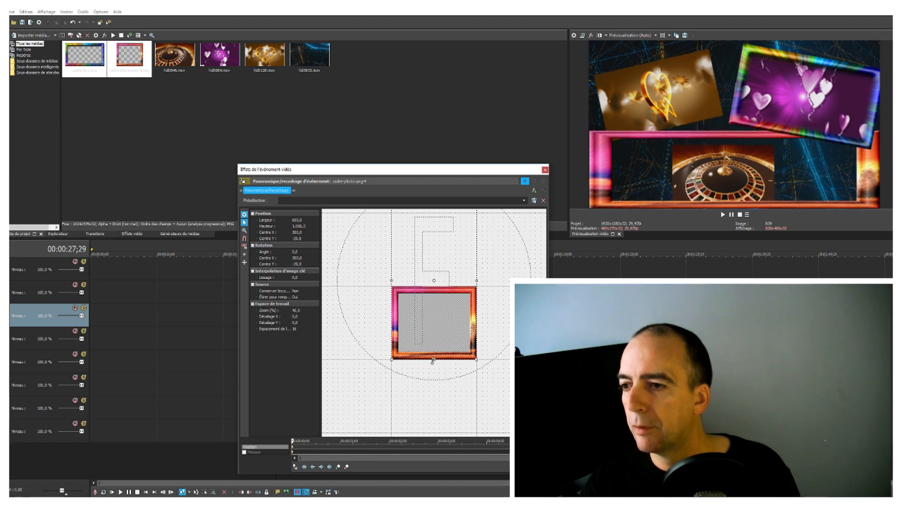
Narrow the cadre-photo-png-4 frame and fine-tune its width and height until it closely surrounds the roulette clip, and leave Pan/Crop.
scroll(421, 297, "down", 3)
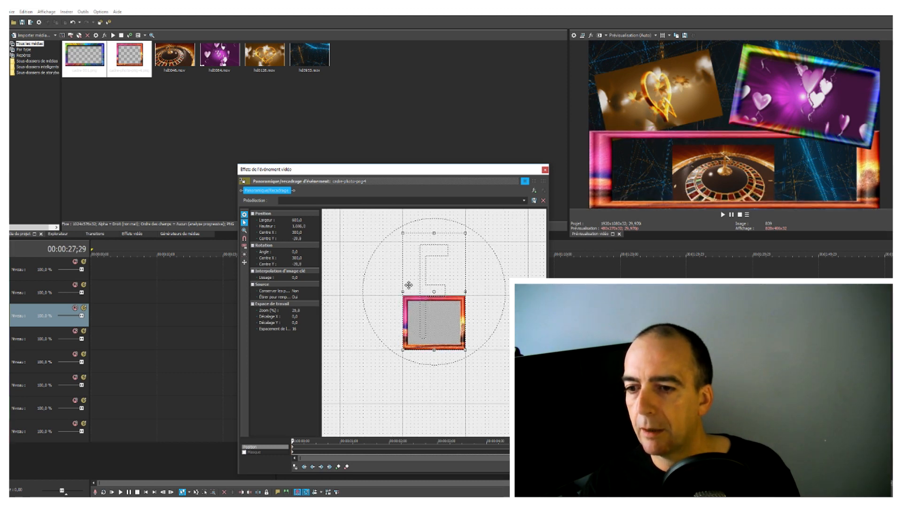
left_click_drag(402, 292, 379, 294)
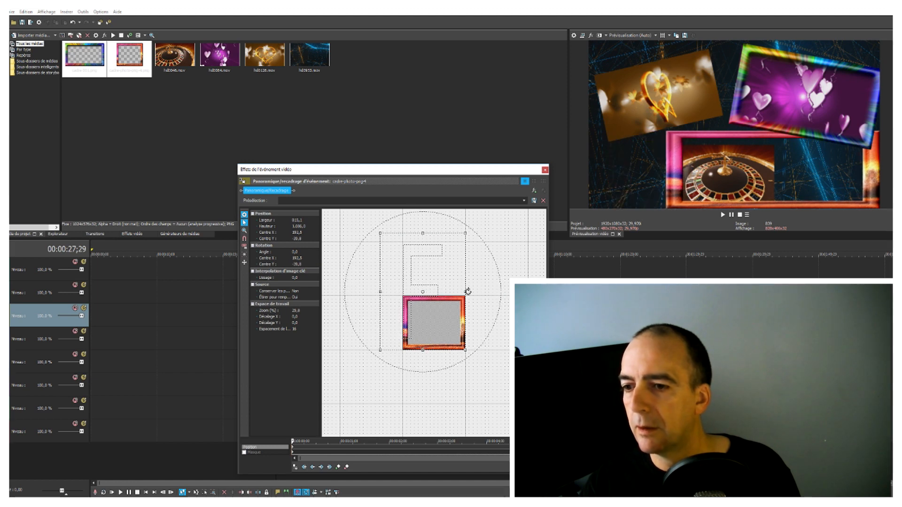
left_click_drag(466, 292, 507, 287)
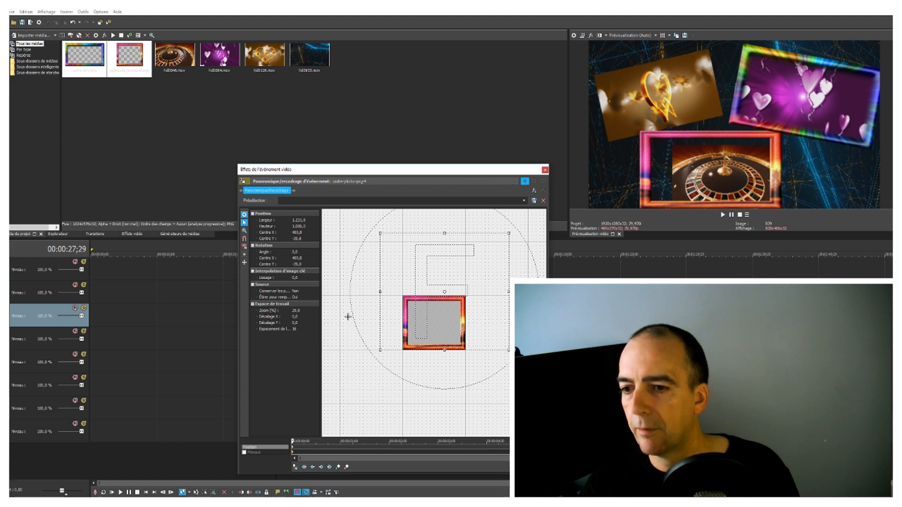
left_click_drag(380, 290, 360, 294)
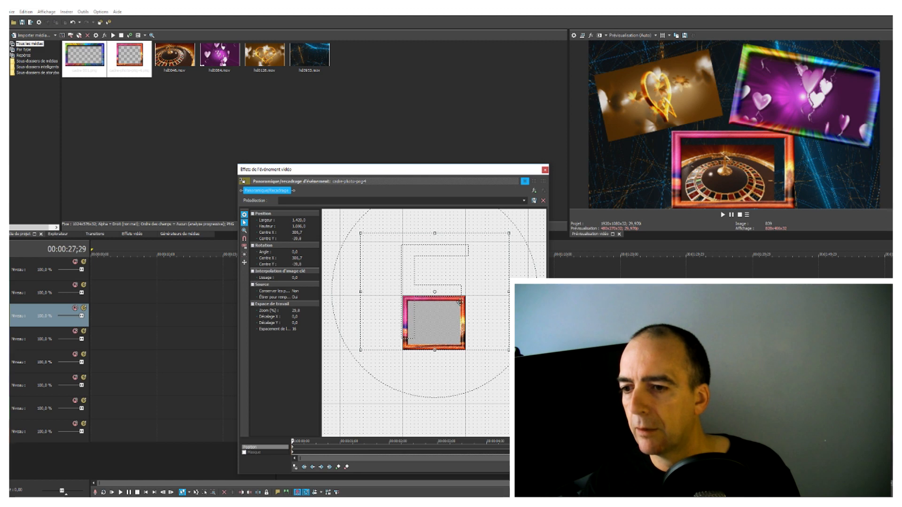
left_click_drag(508, 292, 516, 291)
left_click_drag(439, 233, 437, 213)
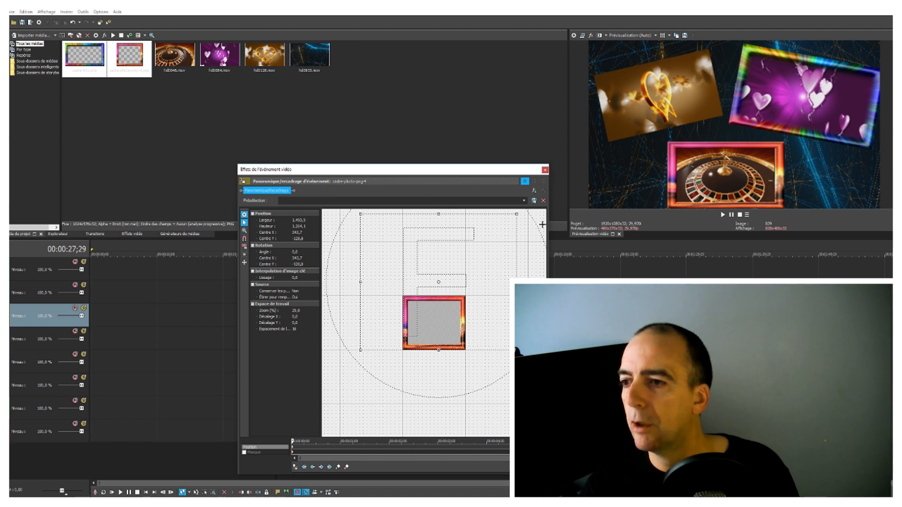
left_click(545, 169)
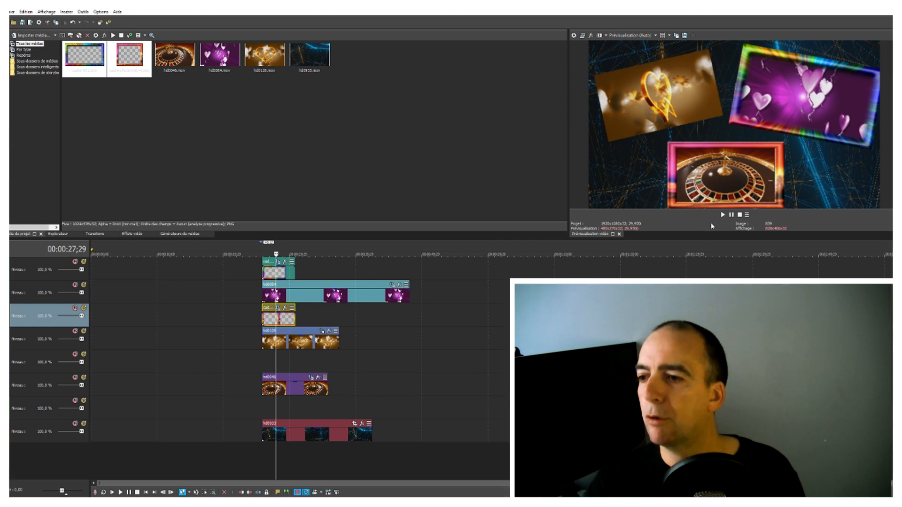
Play back the composition briefly, and lengthen the cadre 001 event to near the pink hearts clip's end and cadre-photo-png-4 to the golden heart clip's end.
left_click(723, 215)
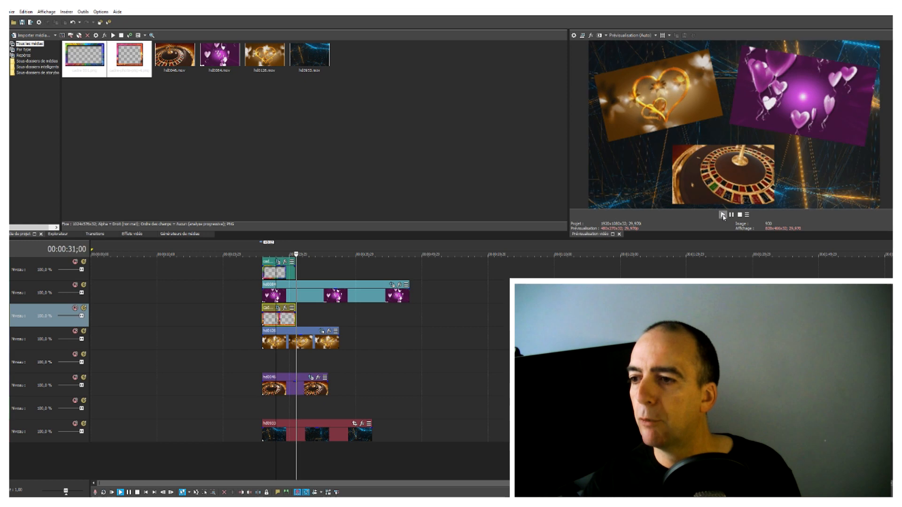
left_click(740, 216)
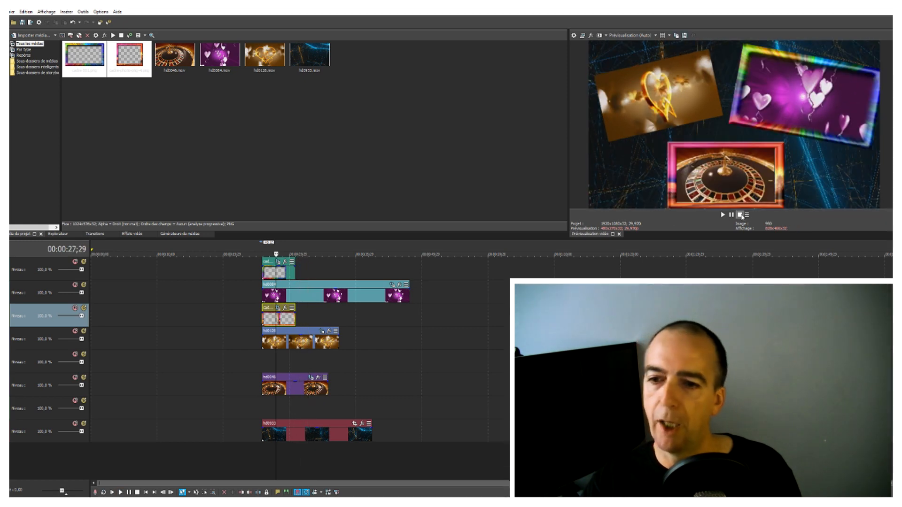
left_click_drag(293, 272, 391, 273)
left_click_drag(297, 323, 339, 323)
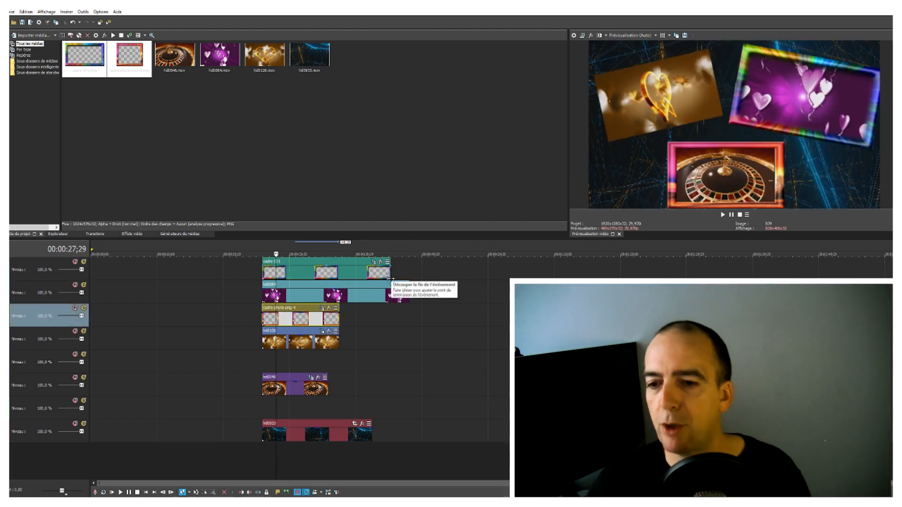
Add a white Couleur unie generated media event to the empty track directly above the light-lines track.
left_click(266, 410)
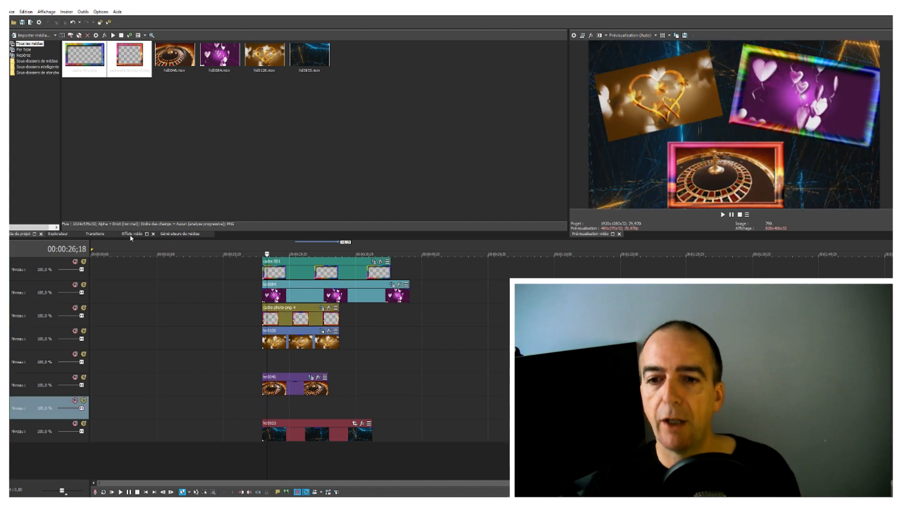
left_click(174, 235)
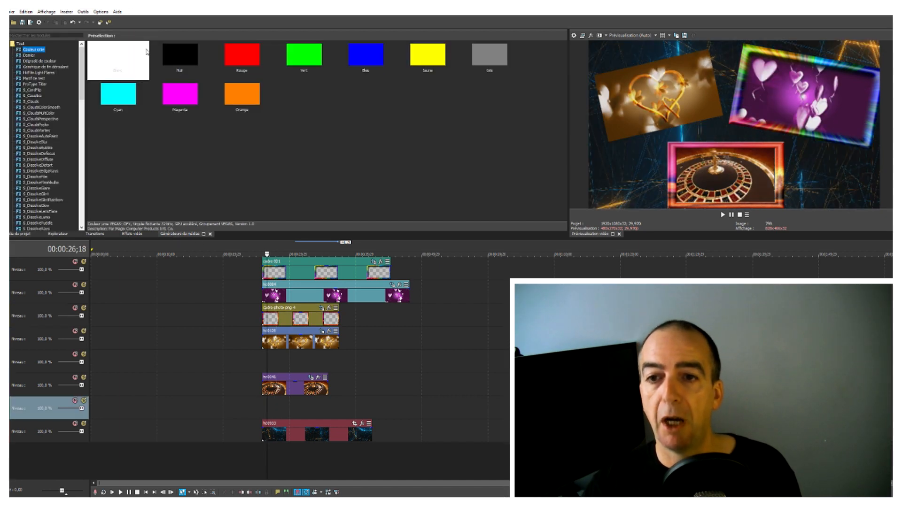
left_click_drag(111, 55, 268, 414)
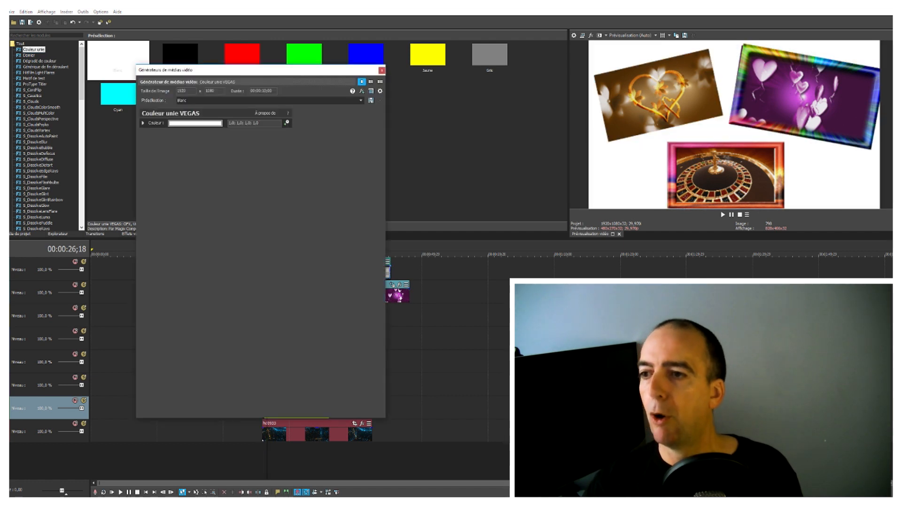
left_click(381, 71)
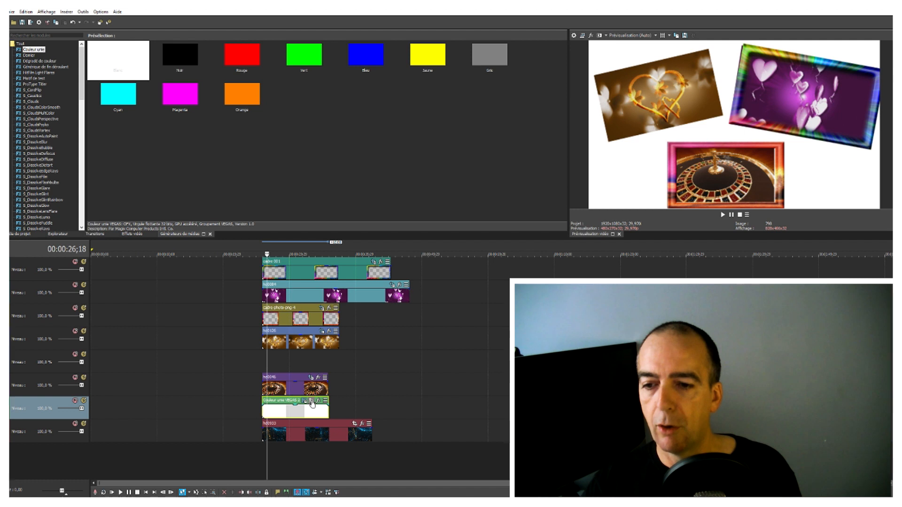
Enable the Pan/Crop mask on the white Couleur unie event and draw a rectangular mask just inside the image edges.
left_click(311, 401)
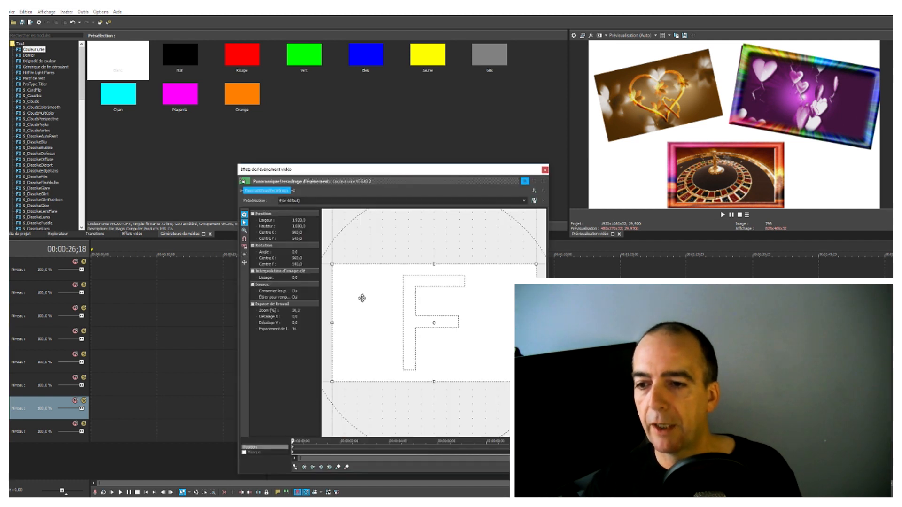
left_click(250, 453)
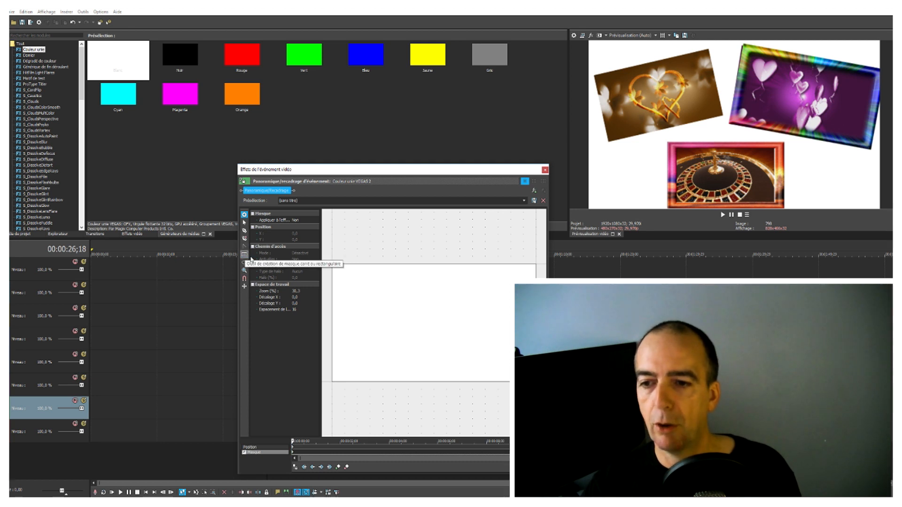
left_click(244, 255)
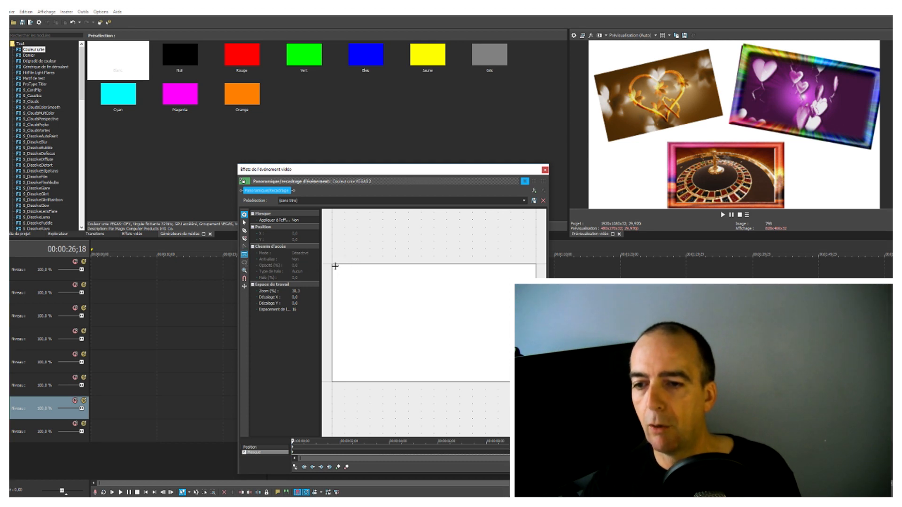
left_click_drag(335, 266, 535, 380)
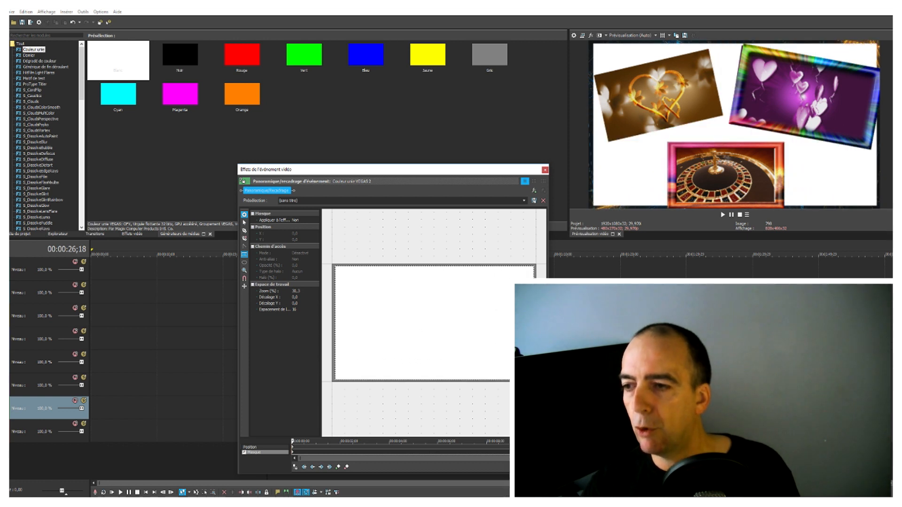
left_click_drag(534, 380, 535, 380)
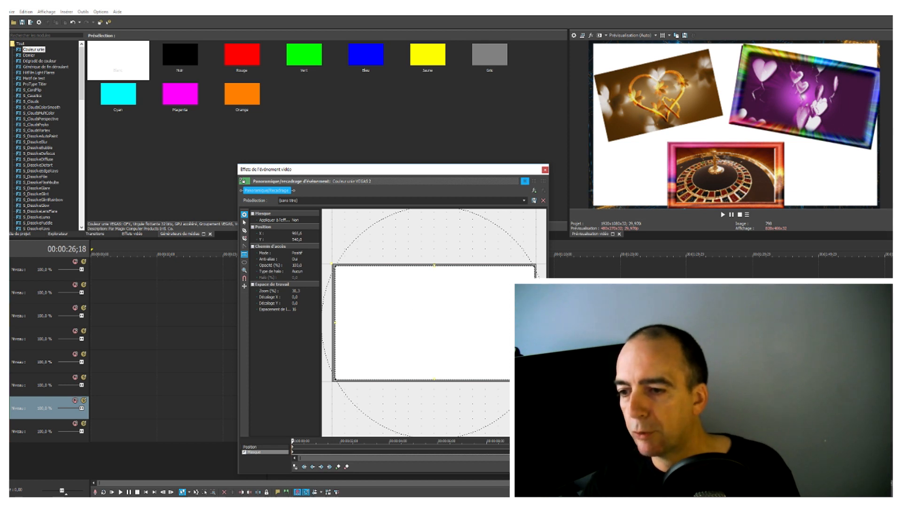
Pull the rectangular mask's edges slightly inward, set its mode to Négatif to leave a thin white border, and leave Pan/Crop.
left_click_drag(535, 323, 534, 323)
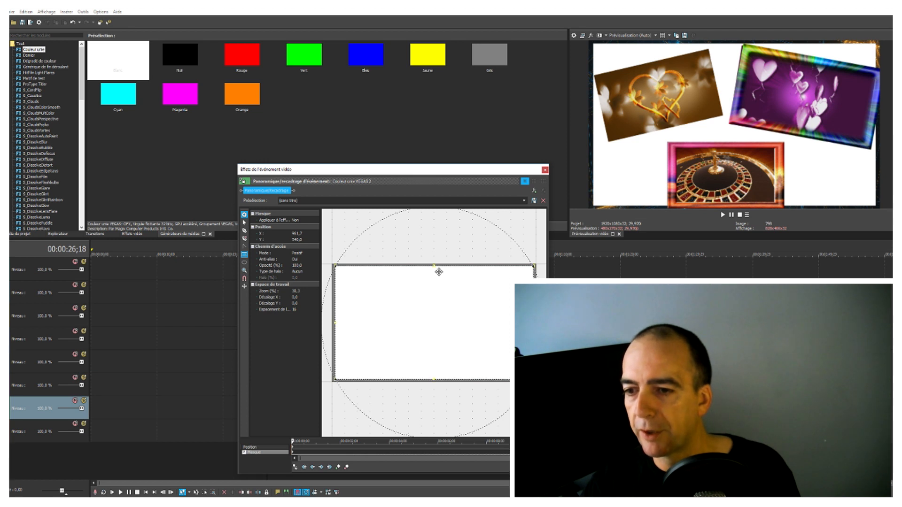
left_click_drag(434, 266, 434, 267)
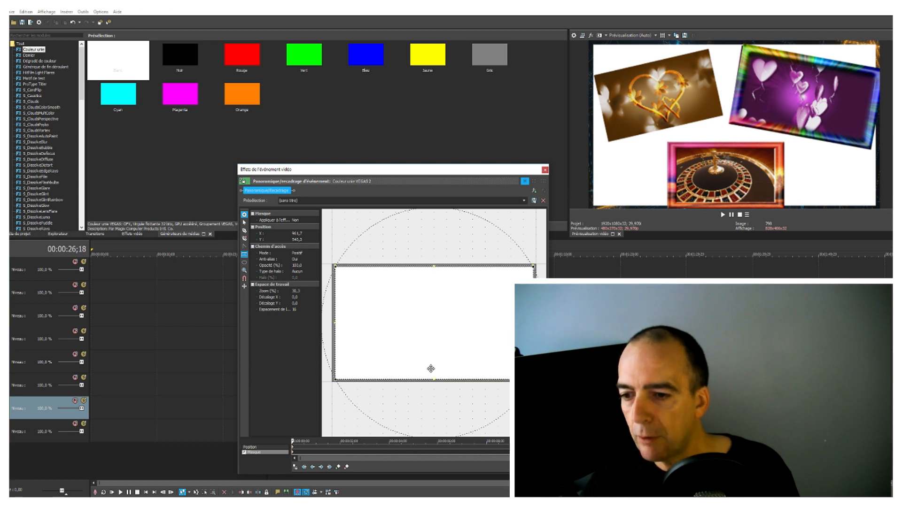
left_click_drag(433, 378, 433, 377)
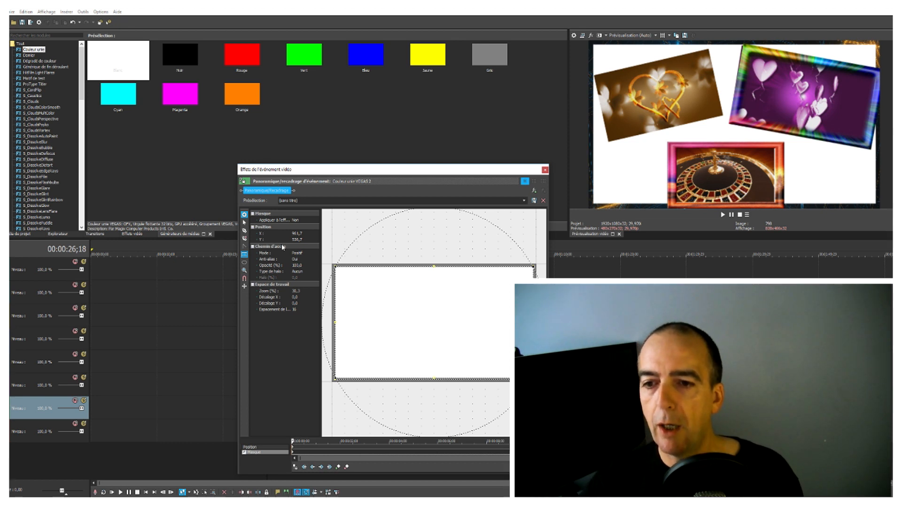
left_click(296, 255)
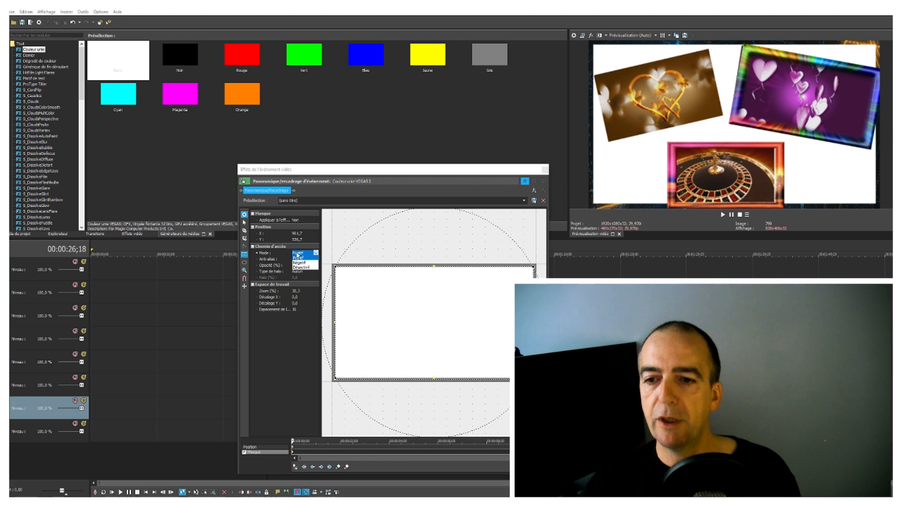
left_click(297, 263)
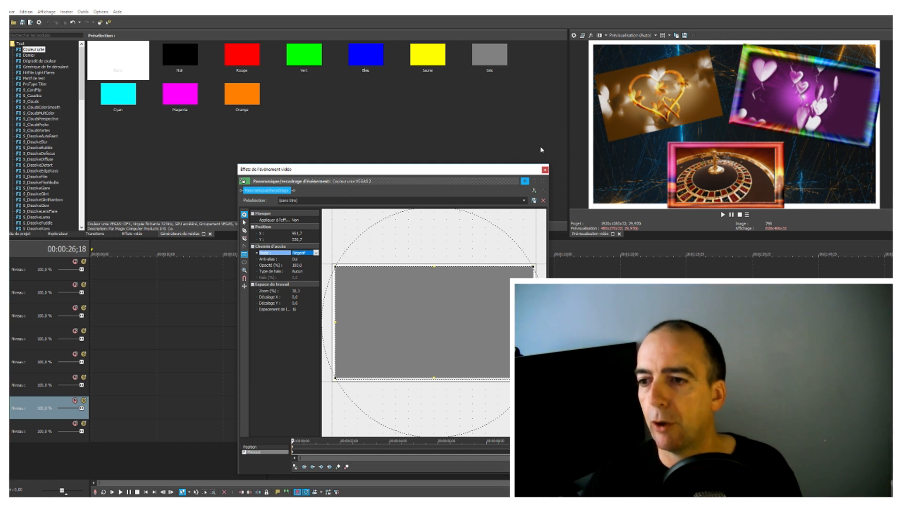
left_click(545, 170)
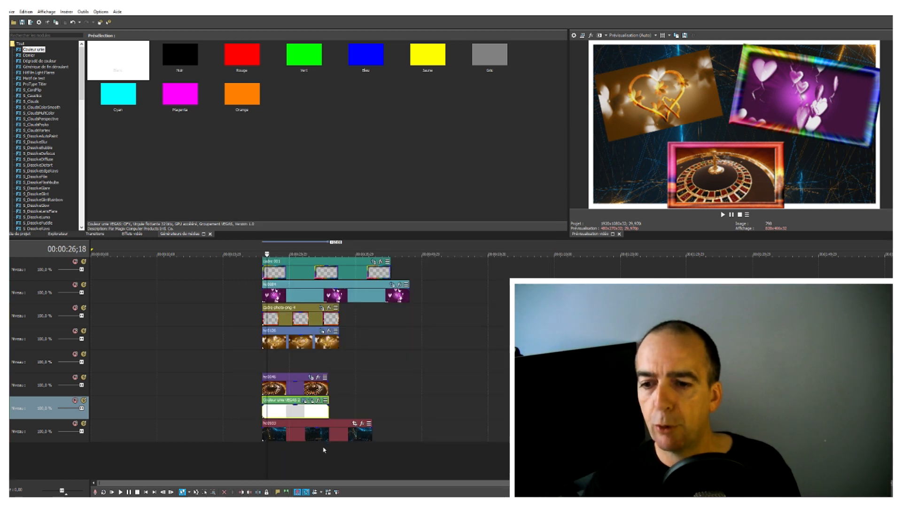
left_click(328, 437)
left_click(355, 428)
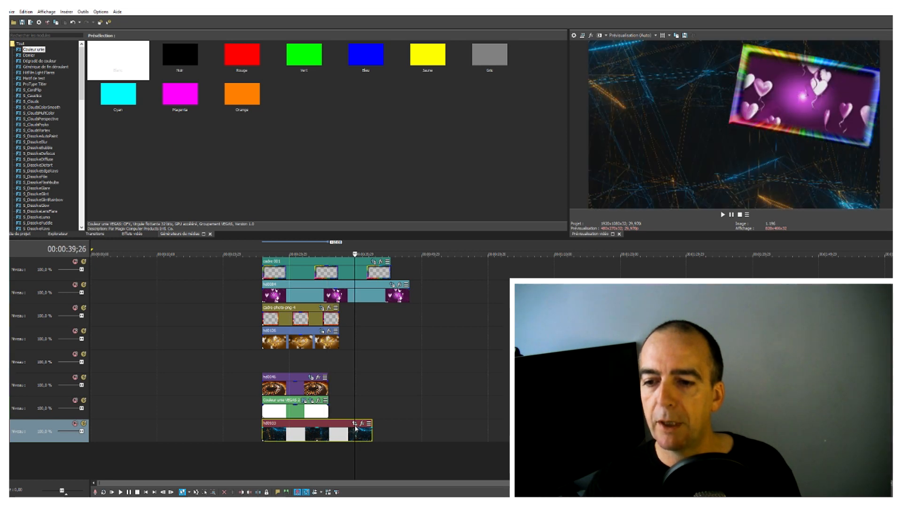
left_click(355, 424)
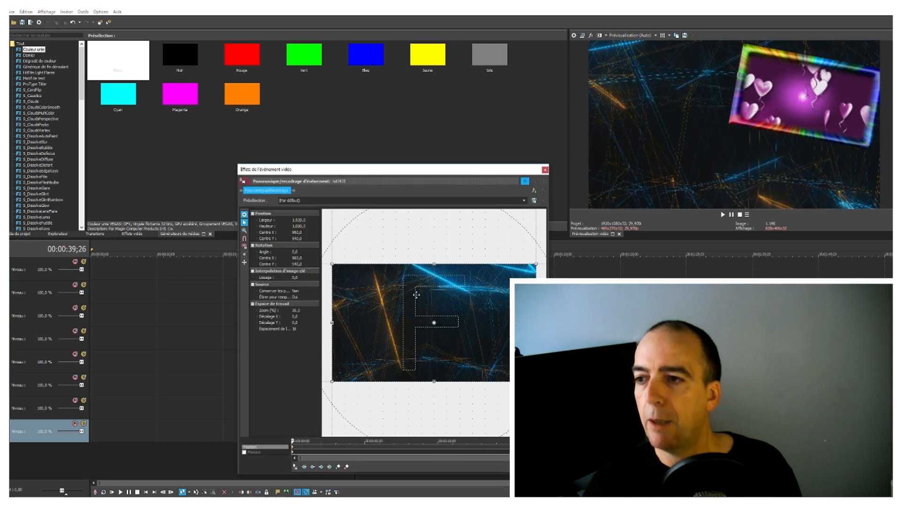
left_click(545, 170)
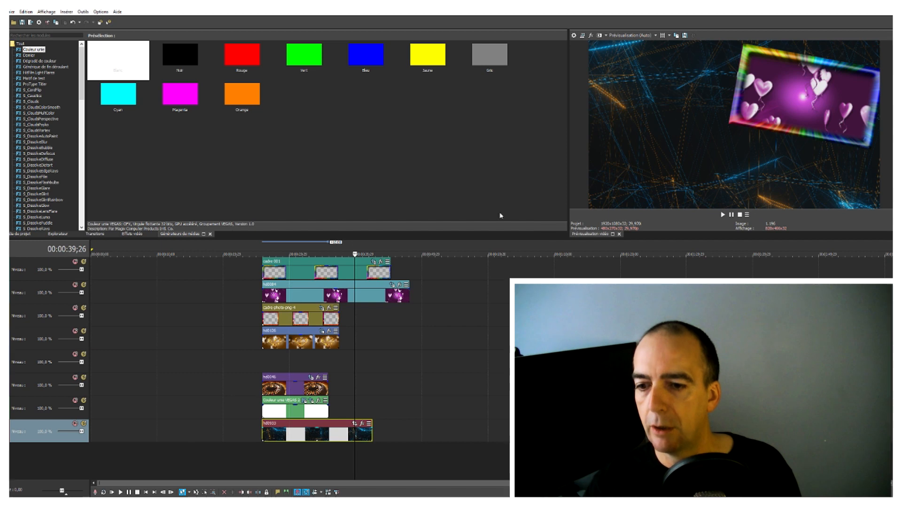
Extend the white Couleur unie event to the end of the light-lines clip.
left_click(306, 411)
left_click_drag(328, 411, 372, 408)
left_click(352, 412)
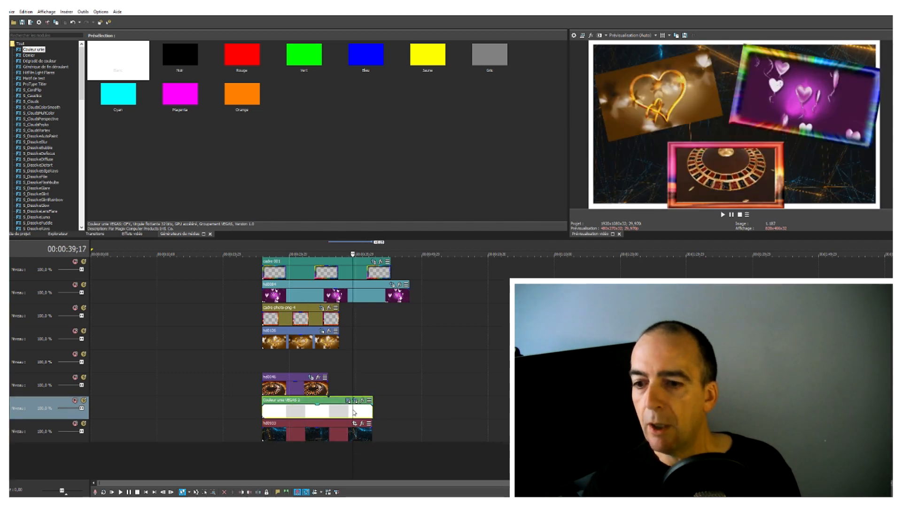
Use Pan/Crop to increase the light-lines clip's crop height to about 1142, slightly beyond the image's upper and lower edges.
left_click(355, 423)
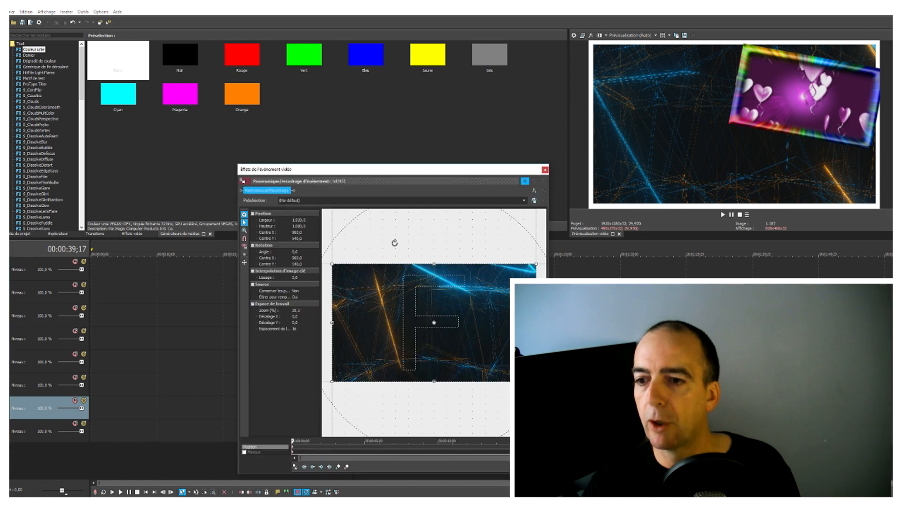
mouse_move(434, 263)
left_mouse_down()
mouse_move(433, 251)
mouse_move(430, 262)
left_mouse_up()
mouse_move(434, 380)
left_mouse_down()
mouse_move(430, 402)
mouse_move(424, 384)
left_mouse_up()
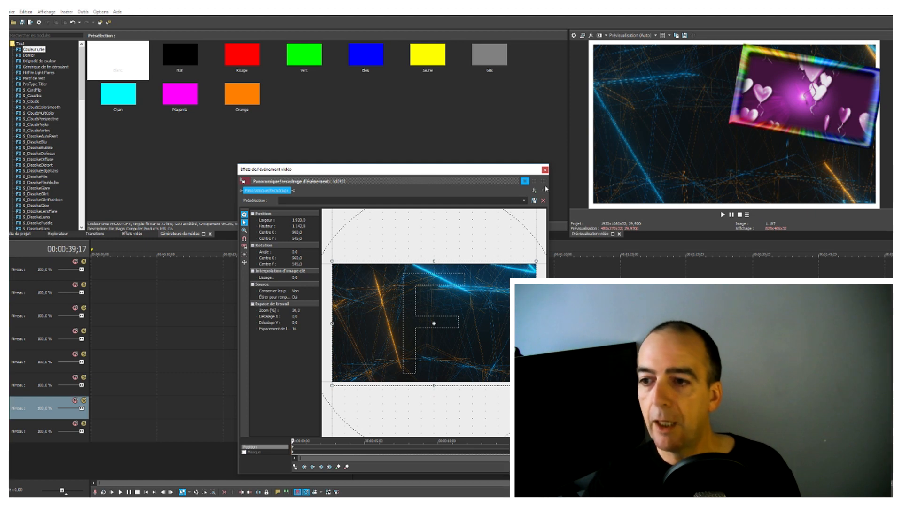
left_click(545, 170)
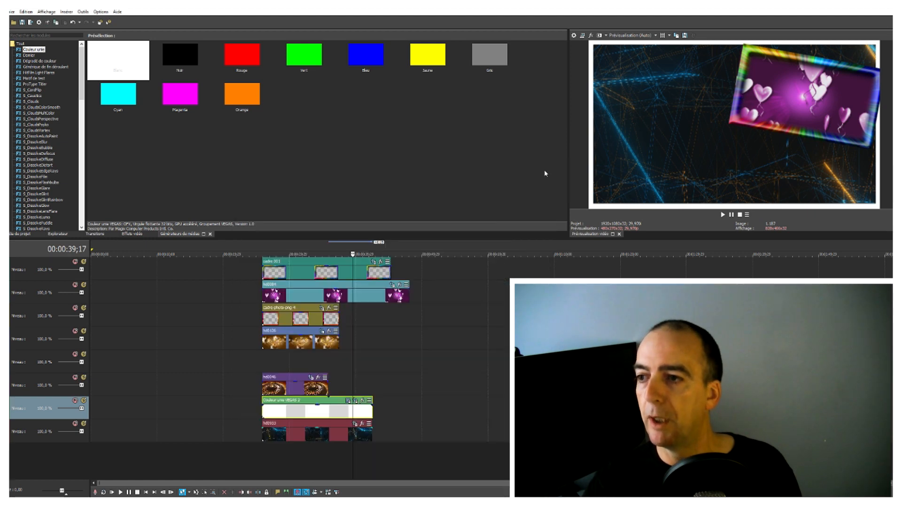
left_click(301, 274)
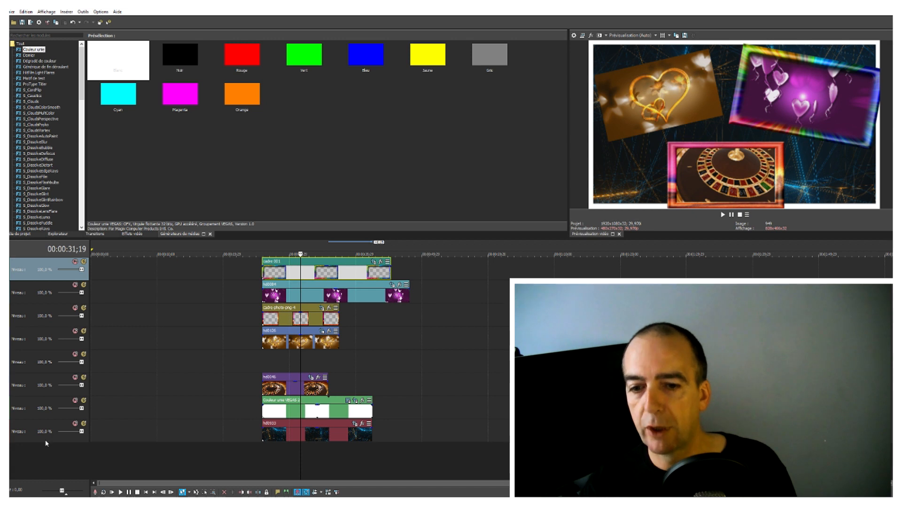
left_click_drag(34, 411, 27, 305)
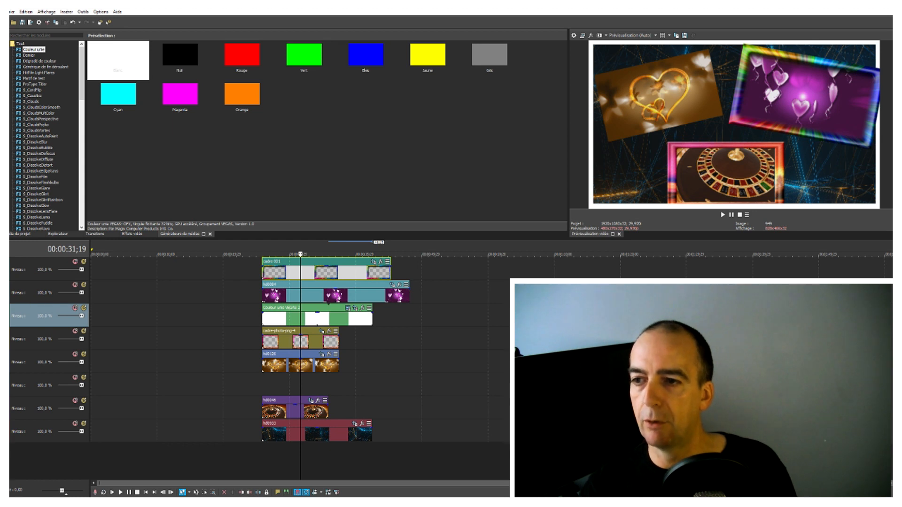
left_click_drag(51, 414, 56, 423)
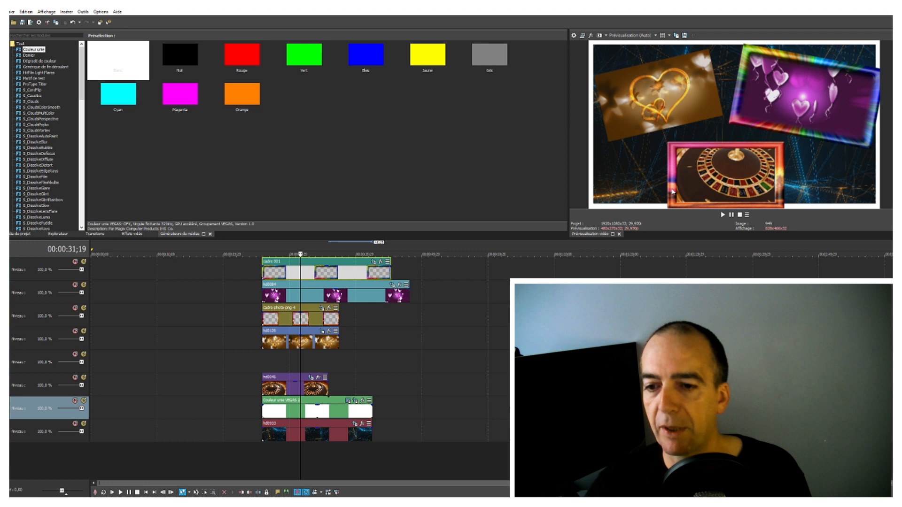
Add a yellow Couleur unie event on the empty track at the start of the clips, and leave the media generator settings.
left_click(264, 365)
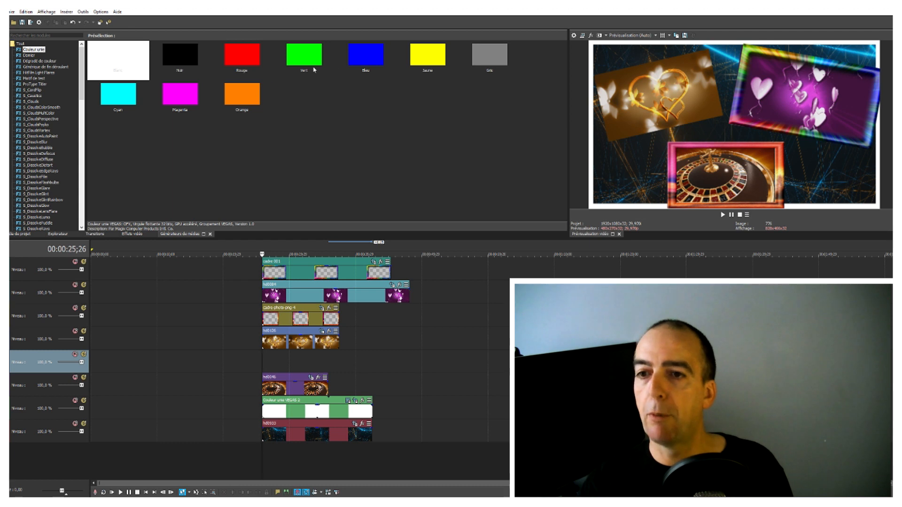
left_click(436, 60)
left_click_drag(405, 104, 266, 369)
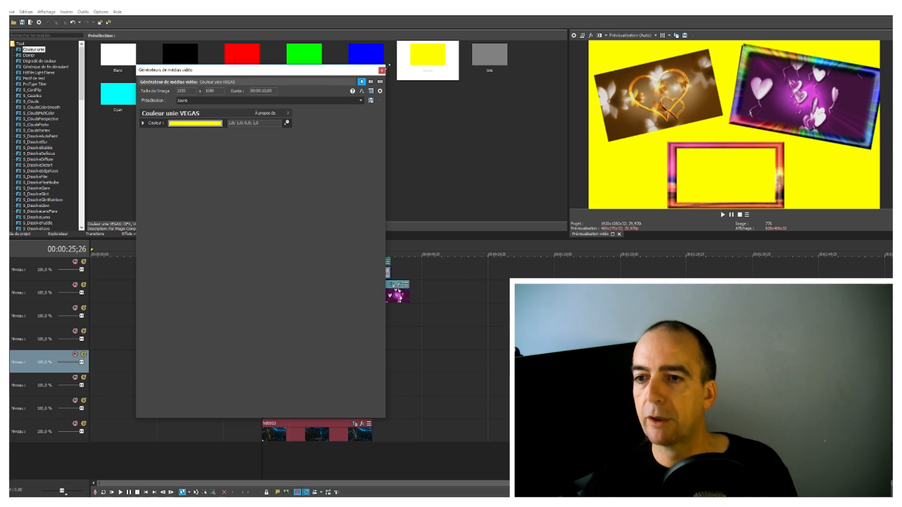
left_click(382, 71)
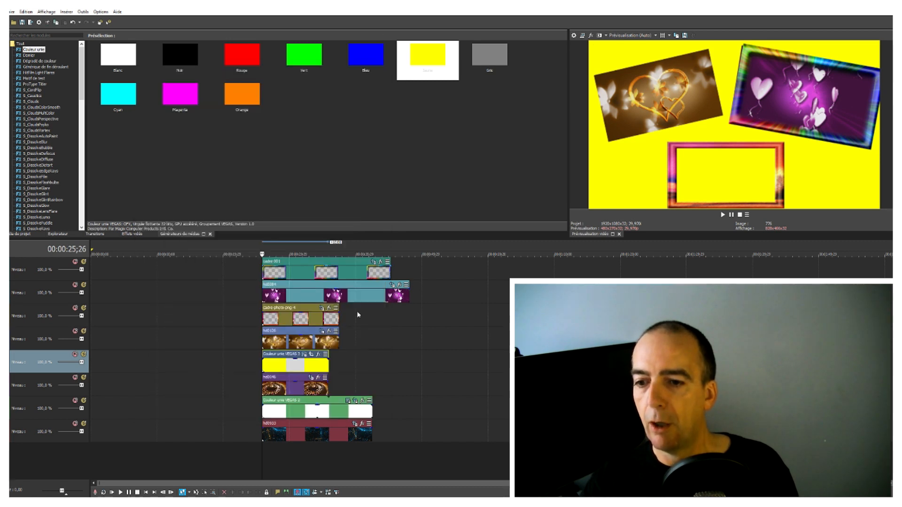
Enable the Pan/Crop mask on the yellow event, draw a rectangle just inside the image edges, and set its mode to Négatif.
left_click(311, 354)
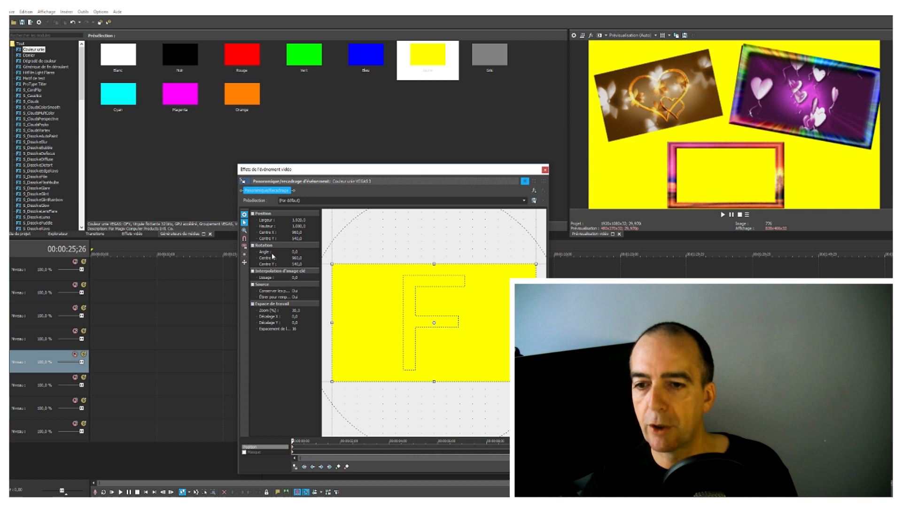
left_click(245, 453)
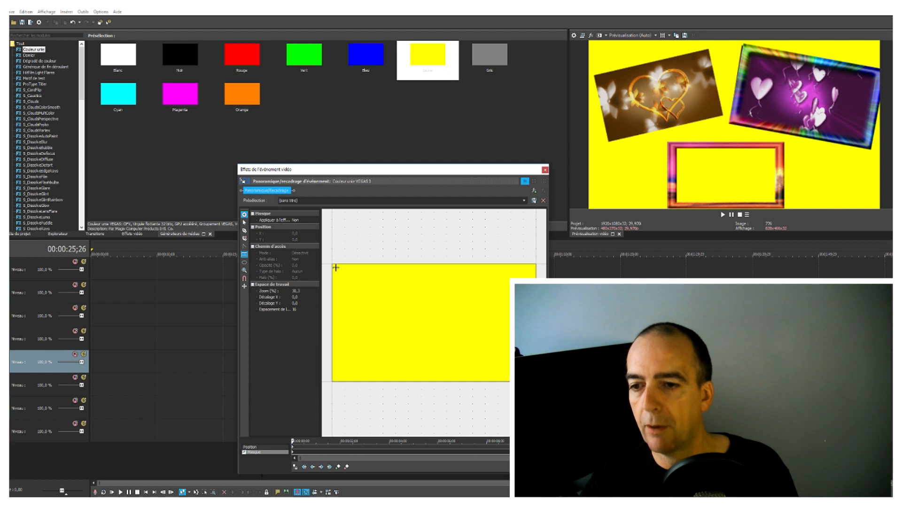
left_click_drag(336, 268, 534, 379)
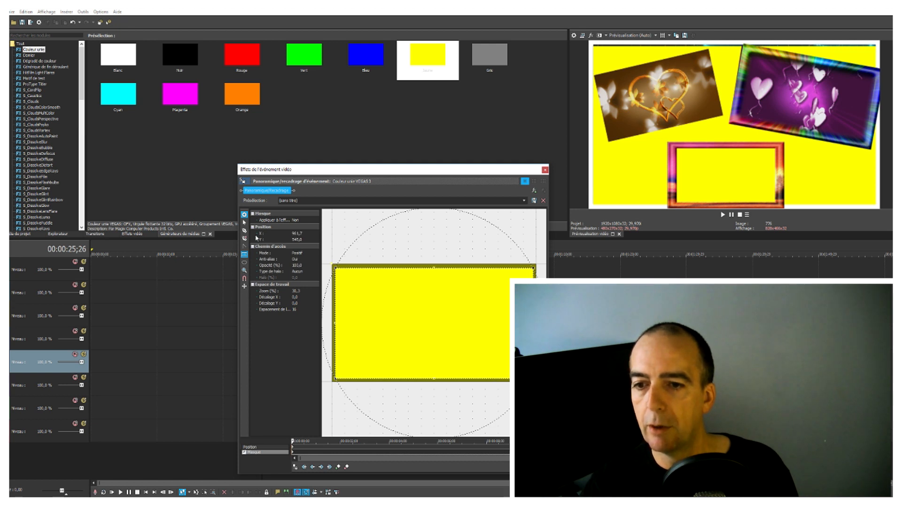
left_click(282, 255)
left_click(296, 254)
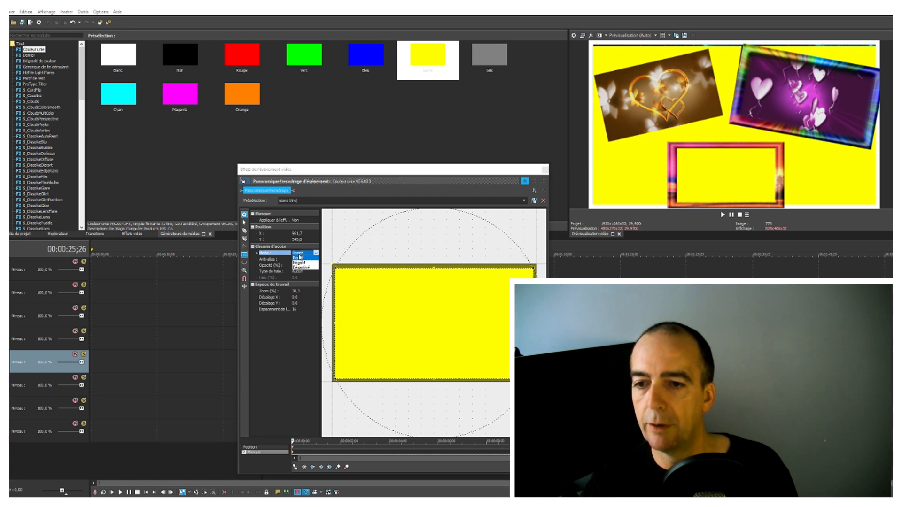
left_click(299, 263)
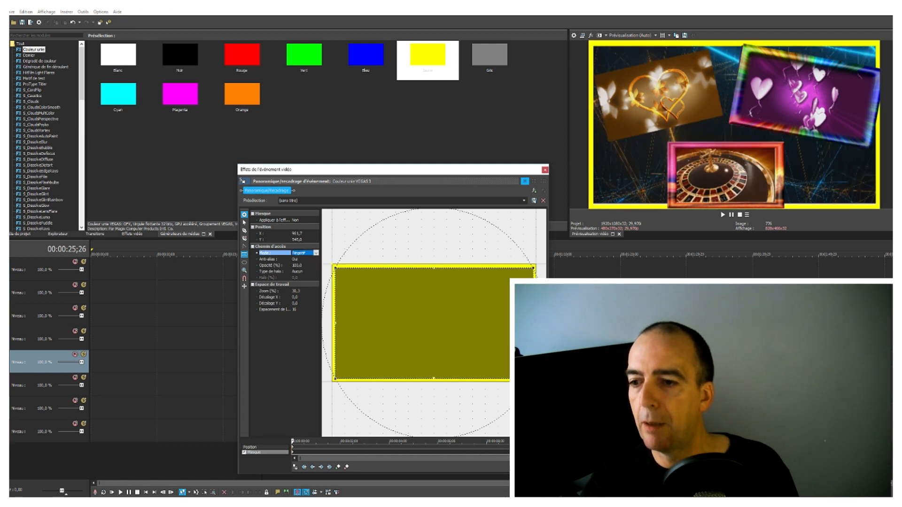
Resize and offset the yellow event's crop area in Pan/Crop so the frame's horizontal edges surround the golden-heart clip, and leave Pan/Crop.
left_click(258, 448)
left_click_drag(536, 323, 438, 324)
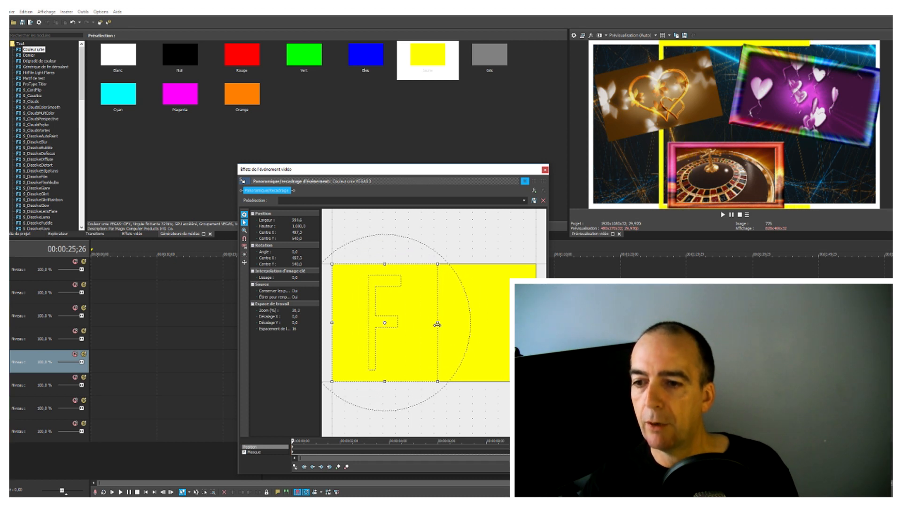
mouse_move(385, 264)
left_mouse_down()
mouse_move(385, 242)
mouse_move(387, 259)
left_mouse_up()
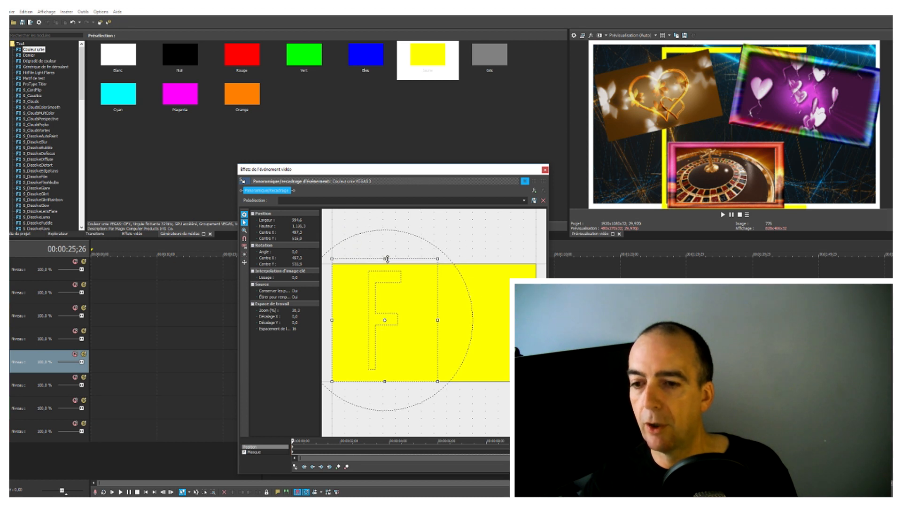
left_click_drag(383, 382, 395, 475)
left_click_drag(346, 353, 316, 368)
left_click_drag(406, 334, 456, 330)
left_click(545, 170)
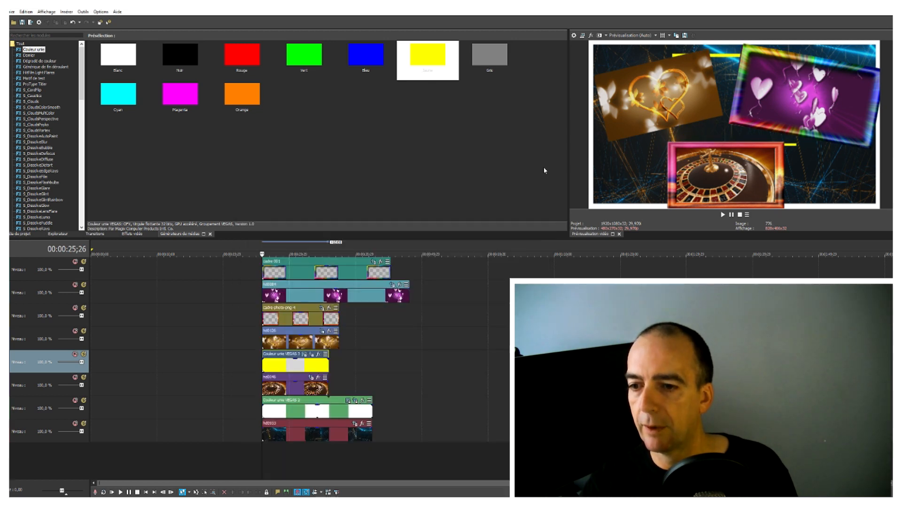
Turn off Conserver les proportions in the yellow event's properties.
right_click(301, 366)
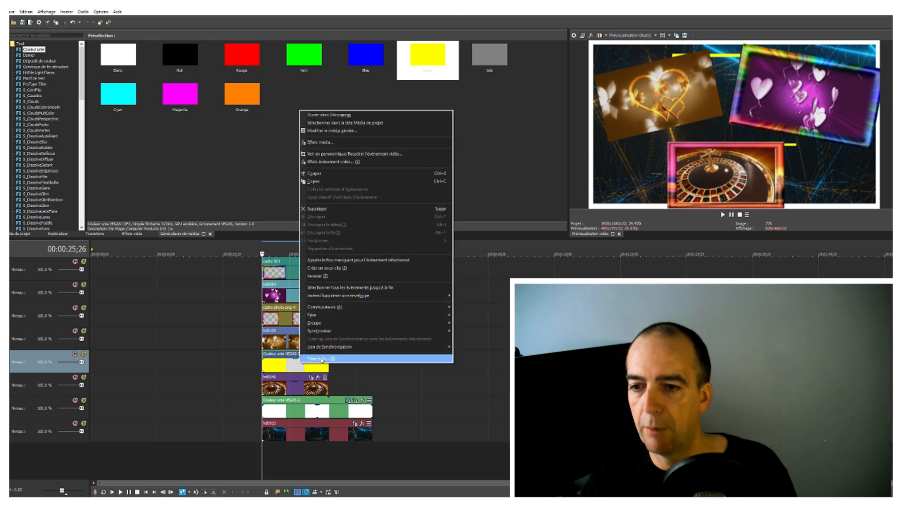
left_click(320, 358)
left_click(419, 172)
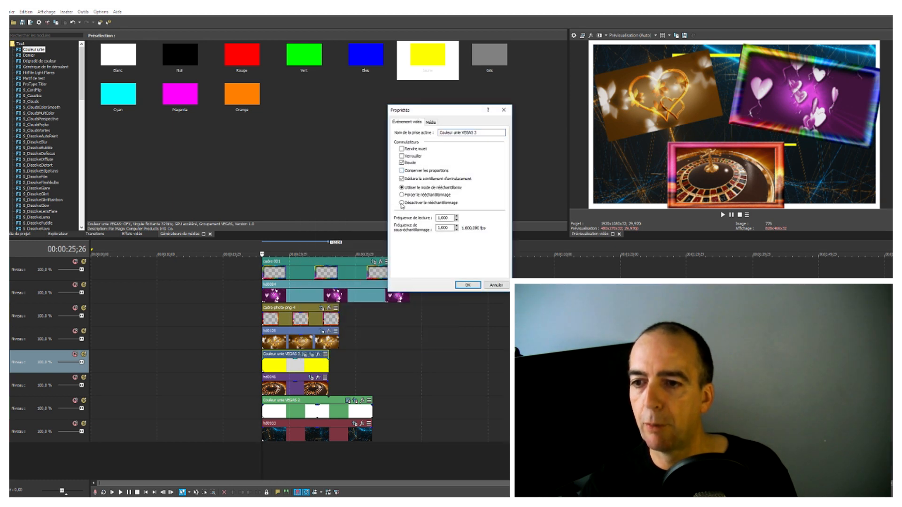
left_click(467, 284)
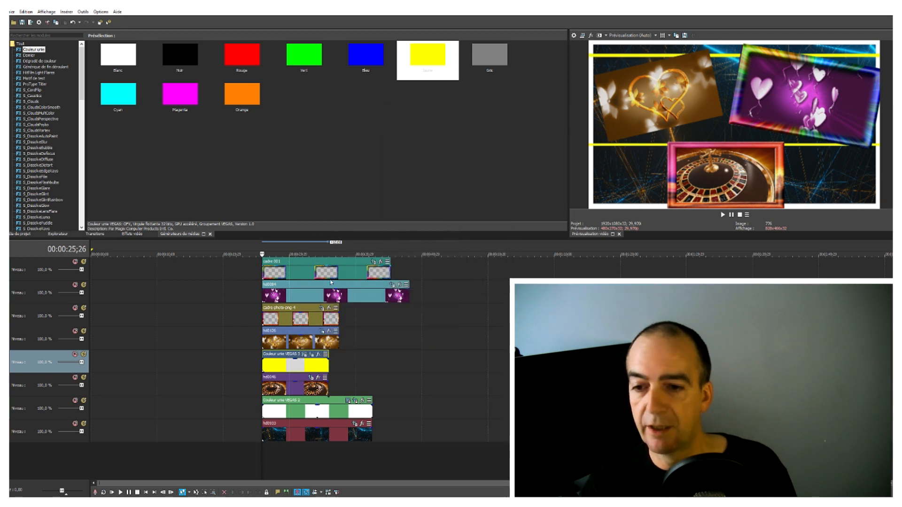
Widen the yellow event's crop area to about 4141 so the frame shrinks to the golden-heart clip.
left_click(311, 355)
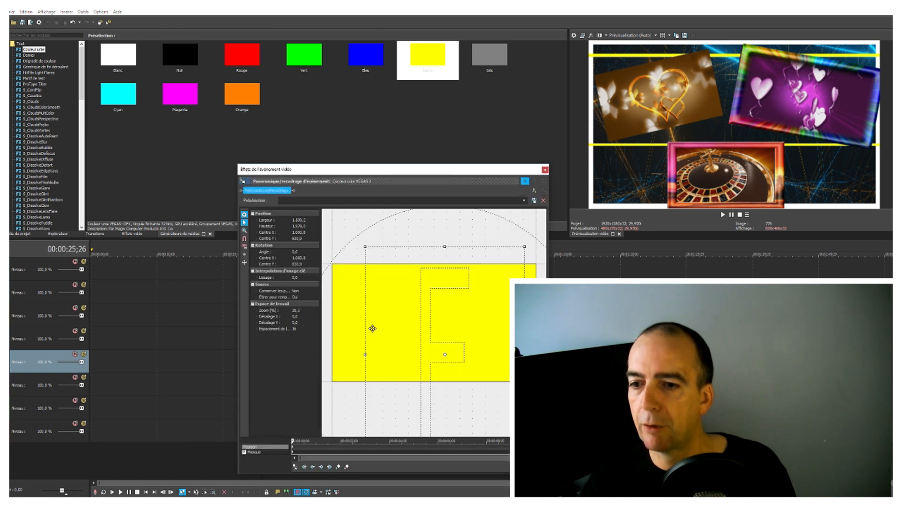
left_click_drag(363, 354, 326, 362)
left_click_drag(524, 355, 768, 359)
scroll(462, 282, "down", 5)
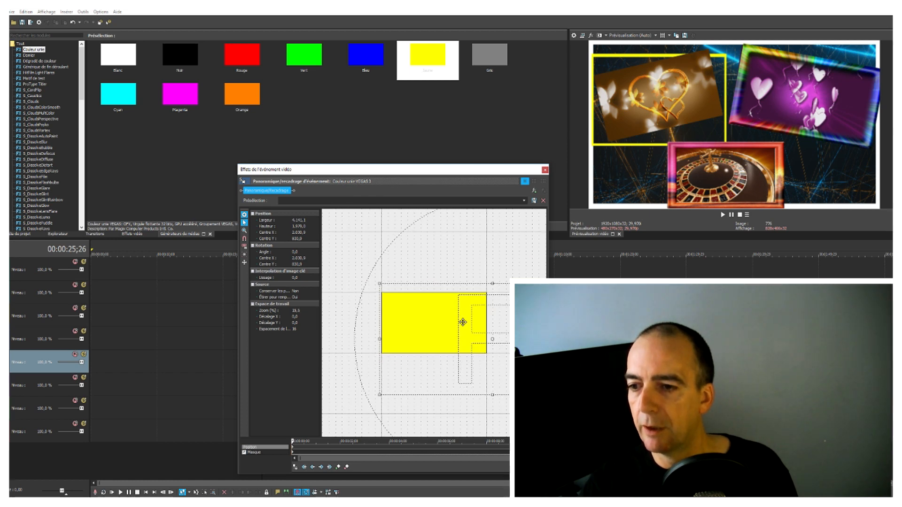
Rotate the yellow frame to match the tilt of the golden-heart clip and shift it over the clip.
scroll(462, 322, "down", 2)
left_click_drag(478, 295, 505, 274)
left_click_drag(499, 322, 493, 328)
Increase the yellow event's crop width to about 4472, extend its height, and adjust its angle slightly to fit the golden-heart clip.
scroll(494, 336, "down", 3)
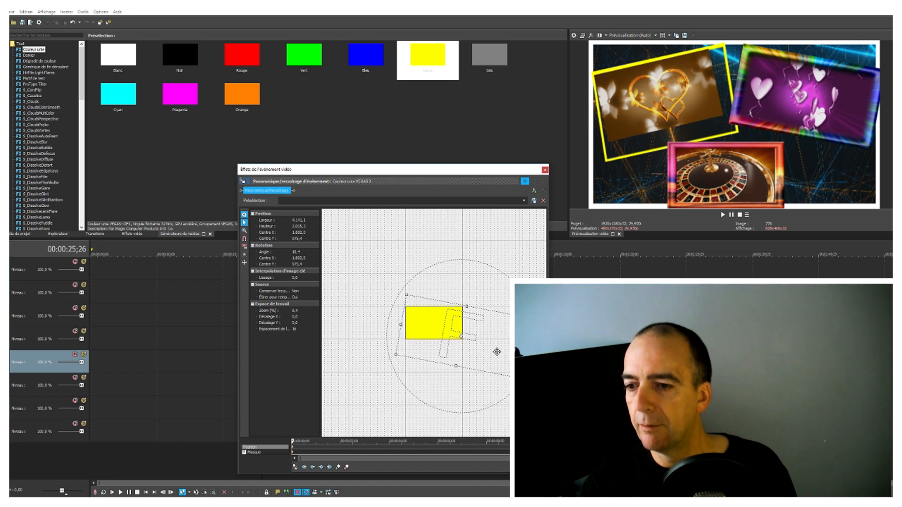
left_click_drag(505, 342, 513, 344)
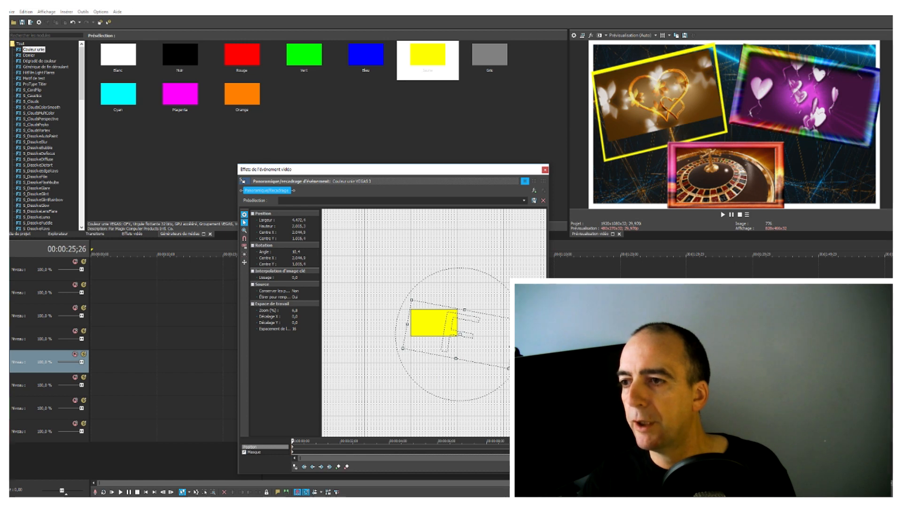
left_click_drag(456, 358, 454, 367)
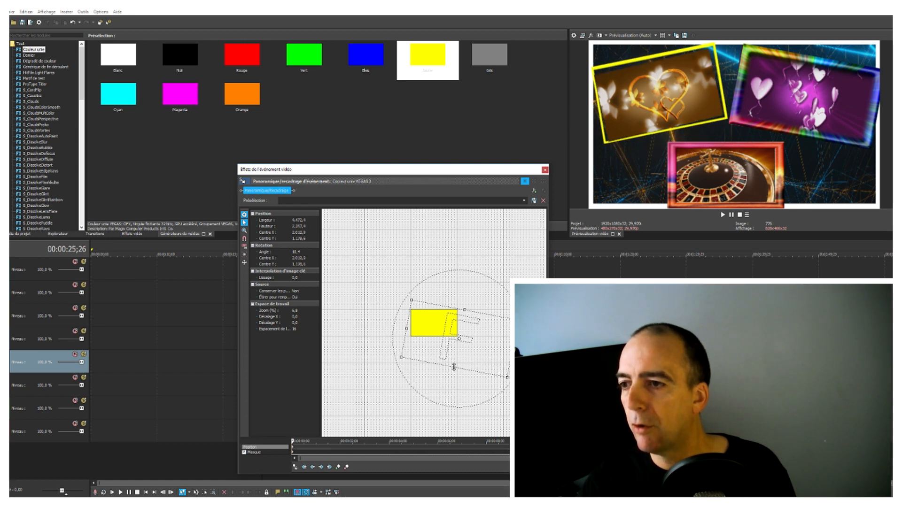
left_click_drag(491, 306, 491, 306)
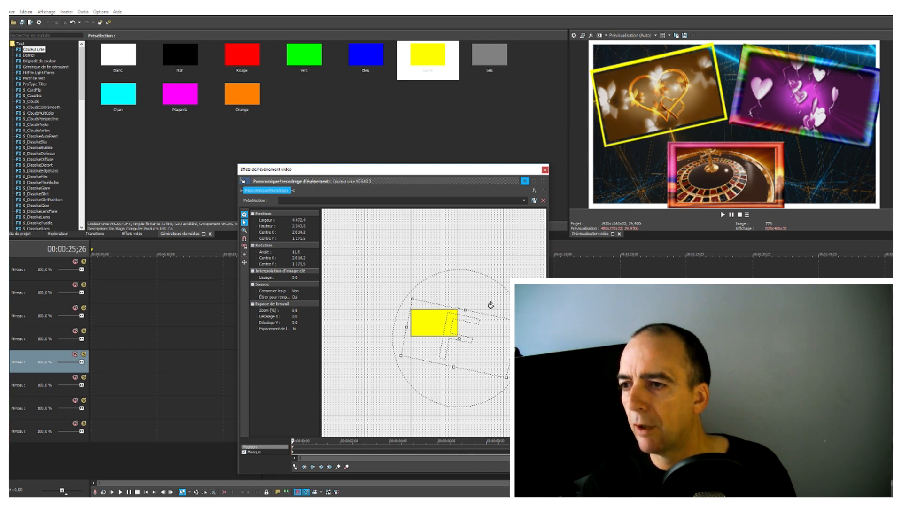
left_click_drag(465, 309, 465, 310)
left_click_drag(464, 311, 465, 309)
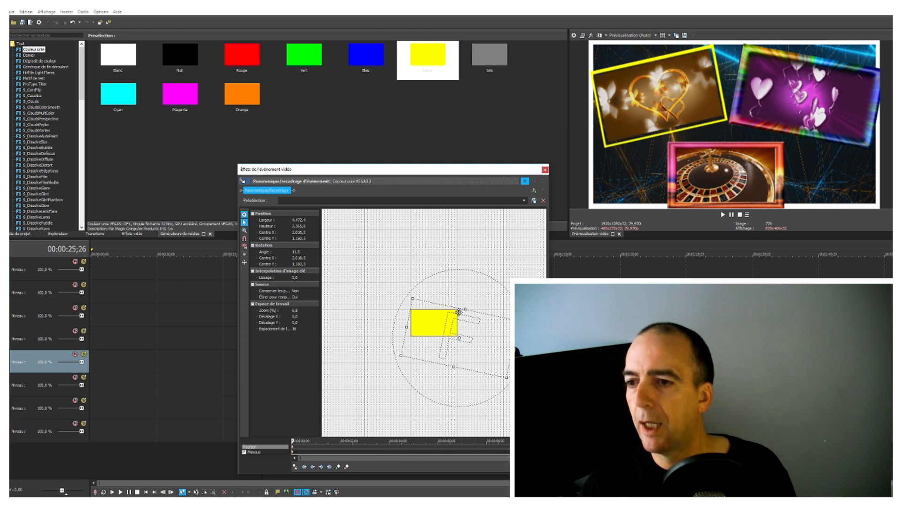
Fine-tune the yellow frame's crop edges and rotation so it closely borders the golden-heart clip, and leave Pan/Crop.
left_click_drag(512, 349, 514, 349)
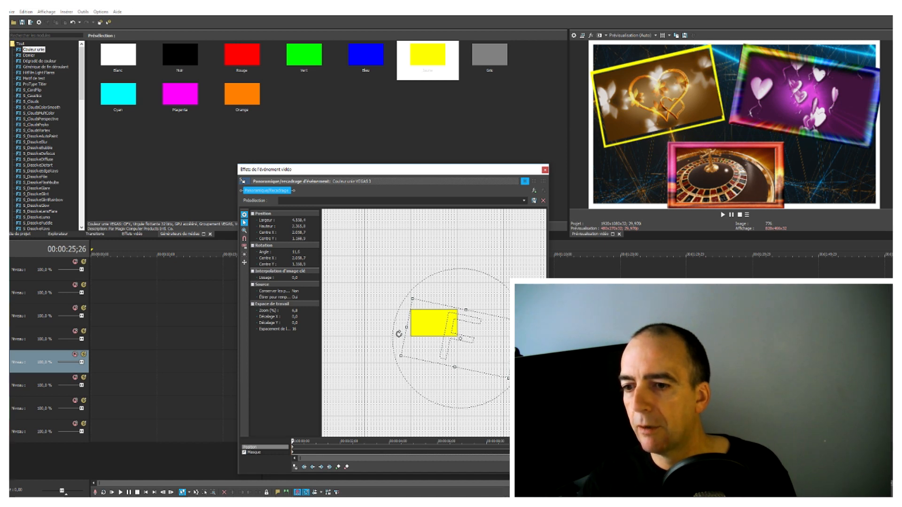
left_click_drag(404, 329, 402, 330)
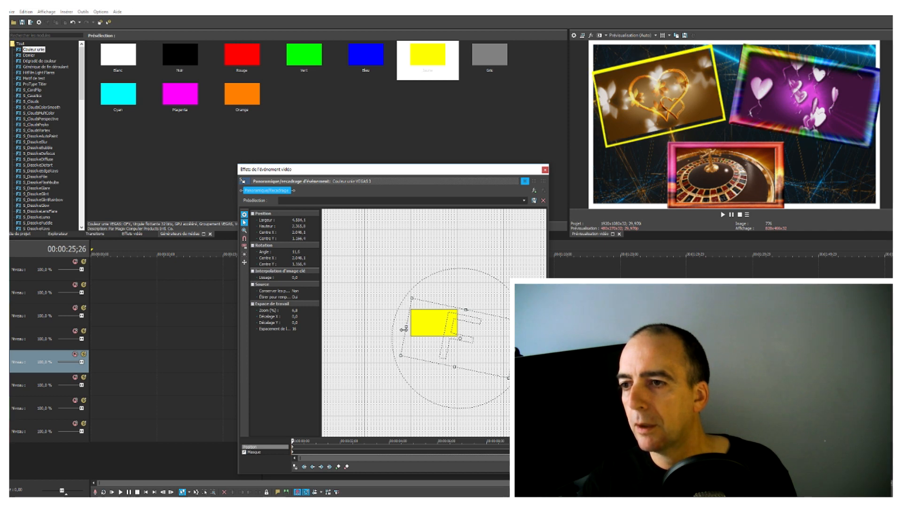
left_click_drag(454, 366, 453, 367)
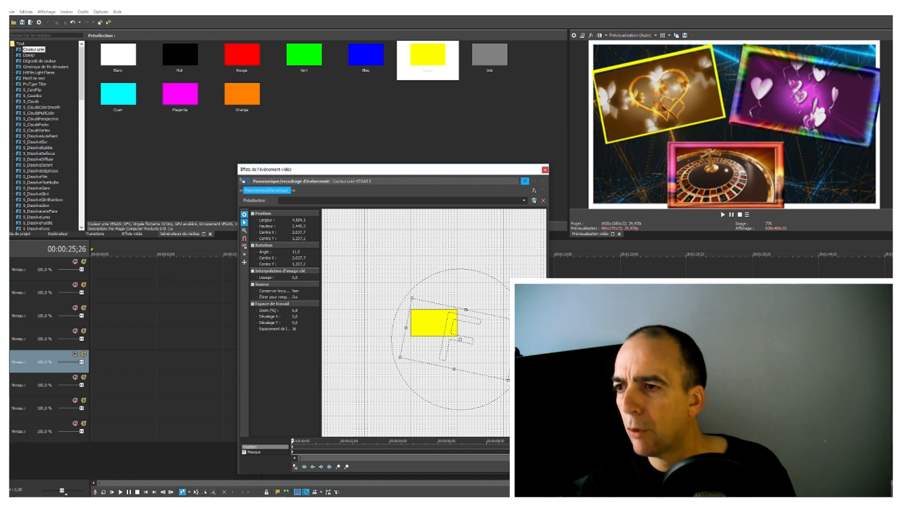
left_click_drag(520, 320, 508, 305)
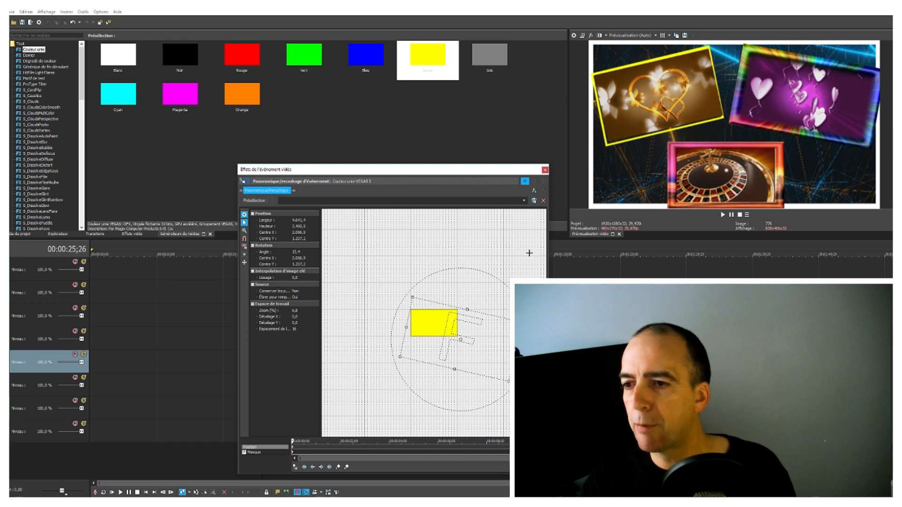
left_click(545, 170)
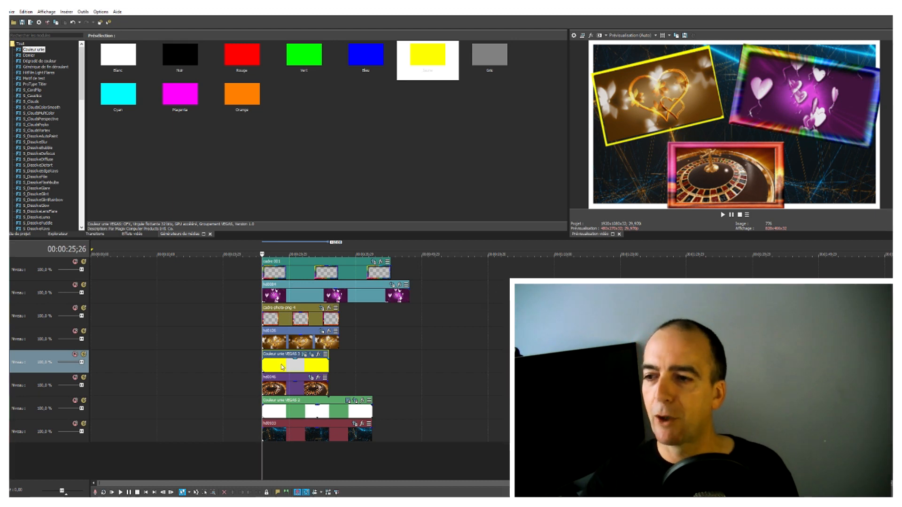
Play back the framed composition and look at the Pan/Crop settings of the cadre photo PNG frame.
left_click(722, 214)
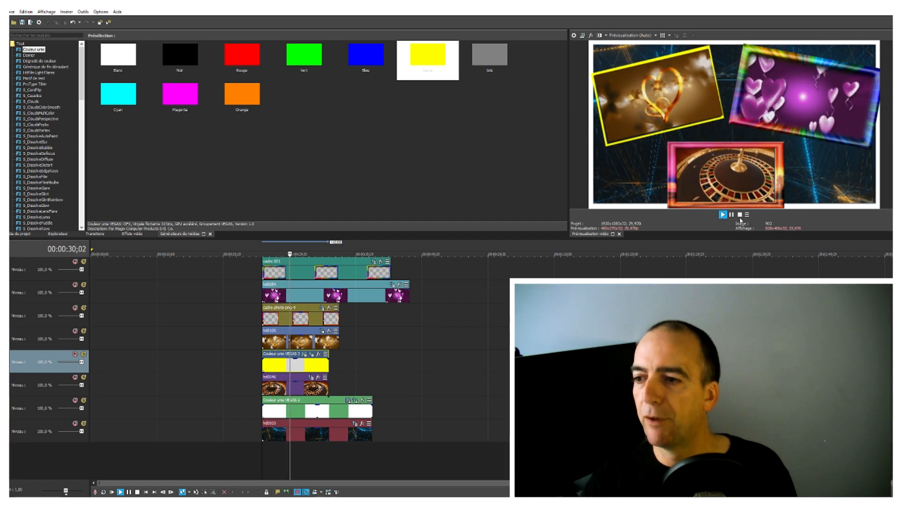
left_click(739, 214)
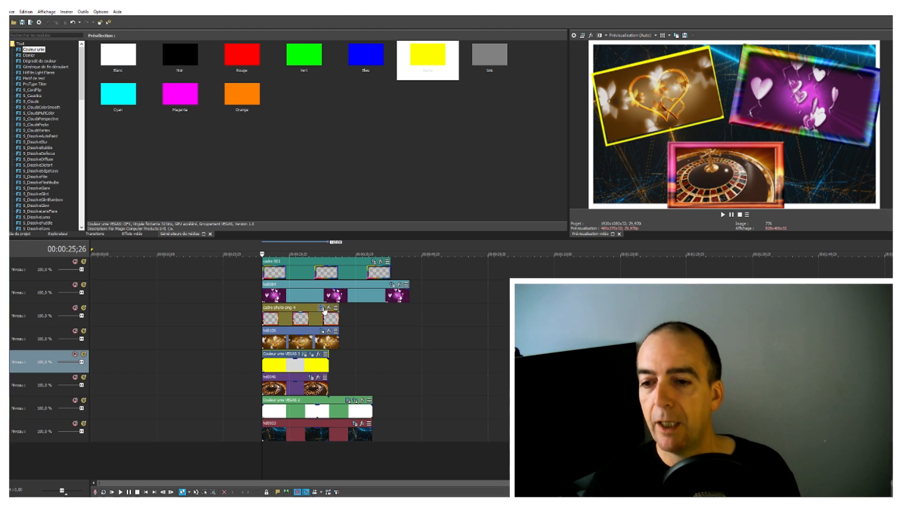
left_click(323, 309)
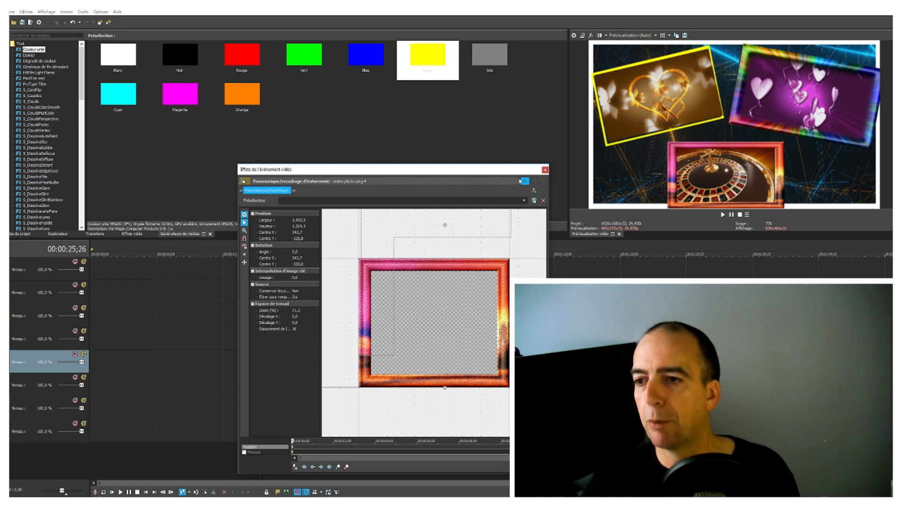
left_click(543, 172)
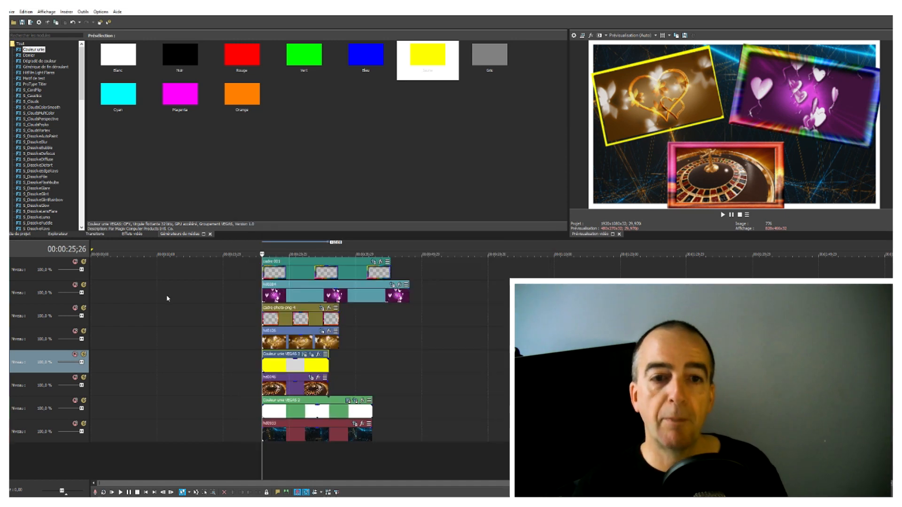